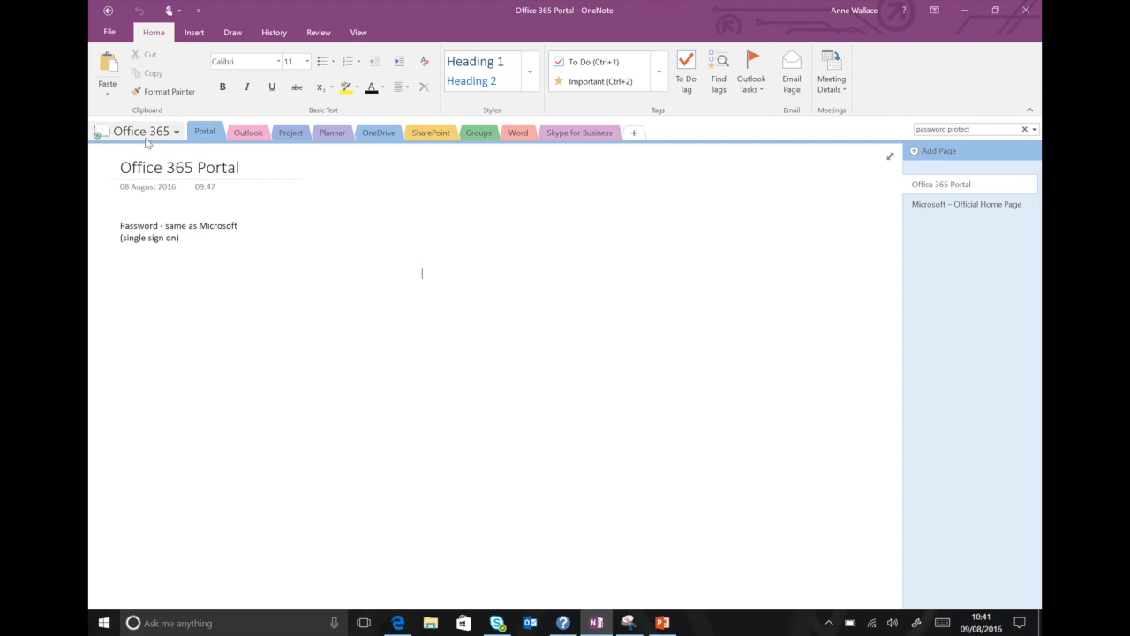
- Share the home page notebook with a colleague by e-mail address, with edit permission and sign-in required before access
{"action": "left_click", "coordinate": [109, 33]}
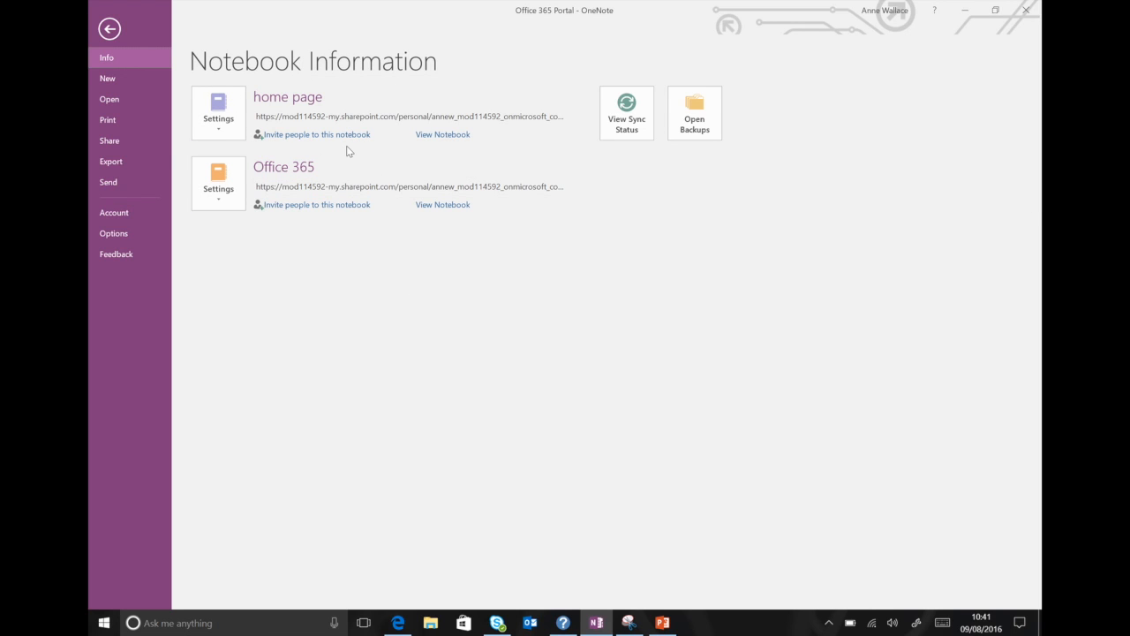
{"action": "left_click", "coordinate": [313, 136]}
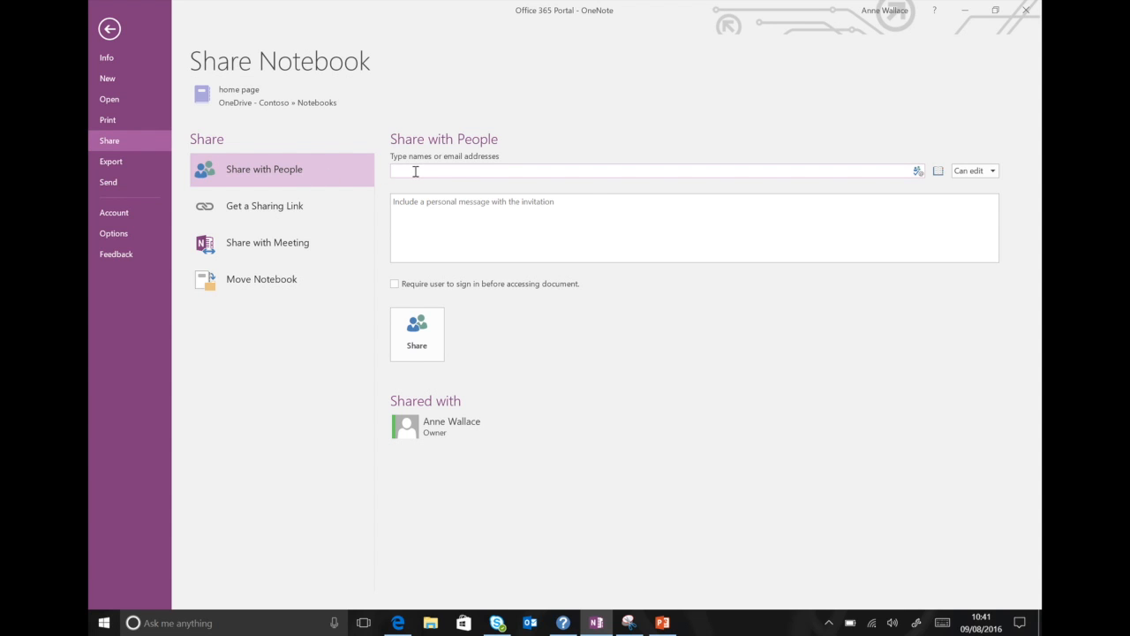
{"action": "type", "text": "rob"}
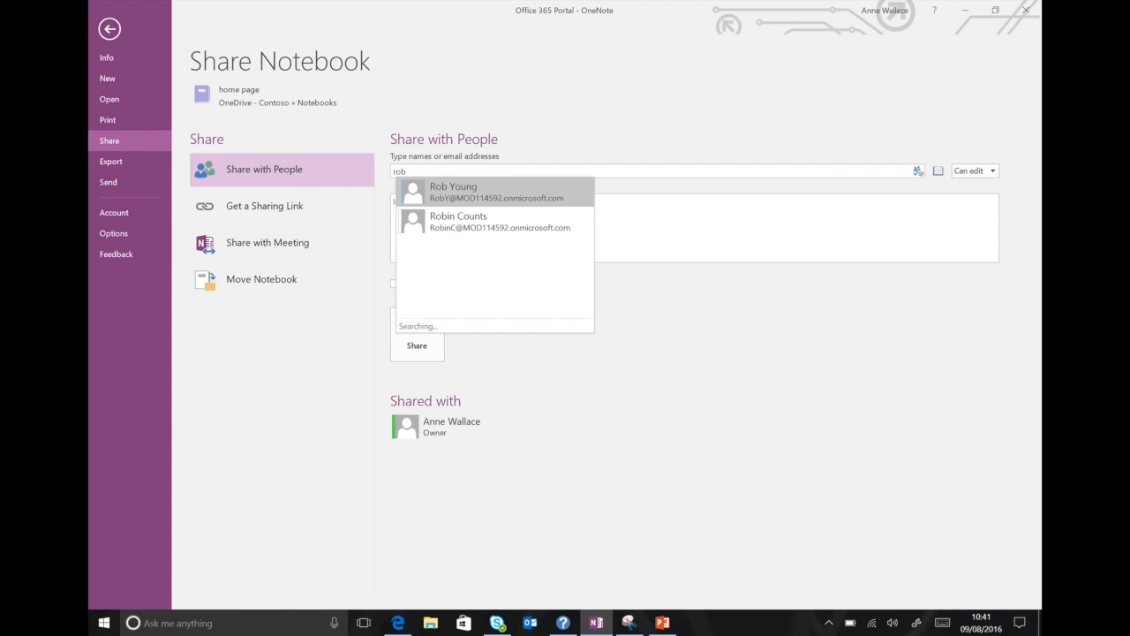
{"action": "left_click", "coordinate": [452, 191]}
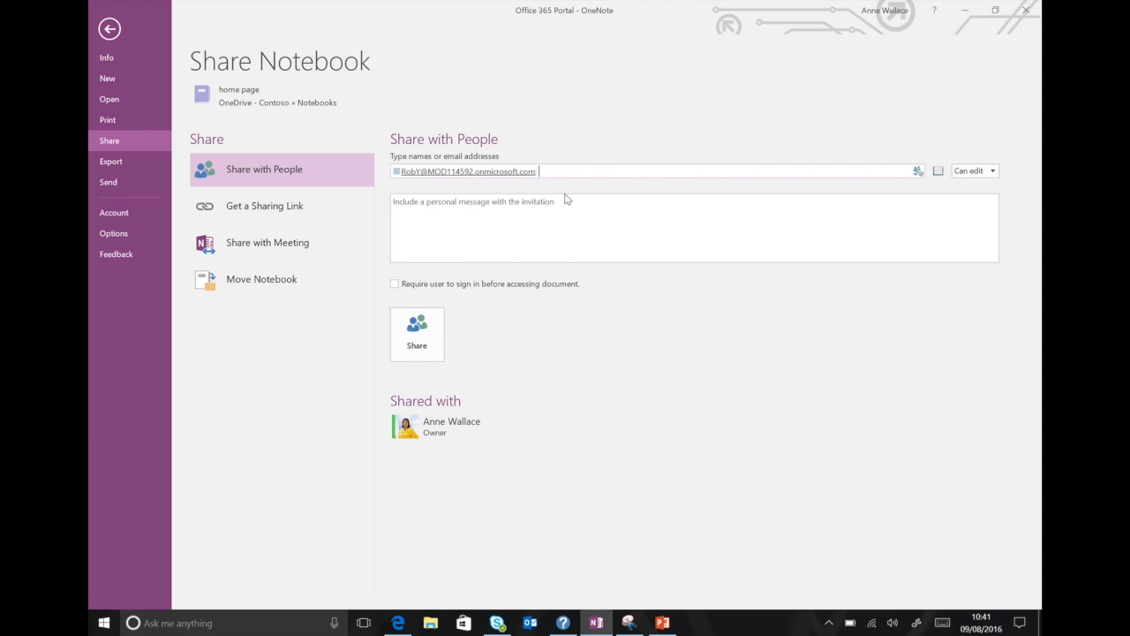
{"action": "left_click", "coordinate": [396, 285]}
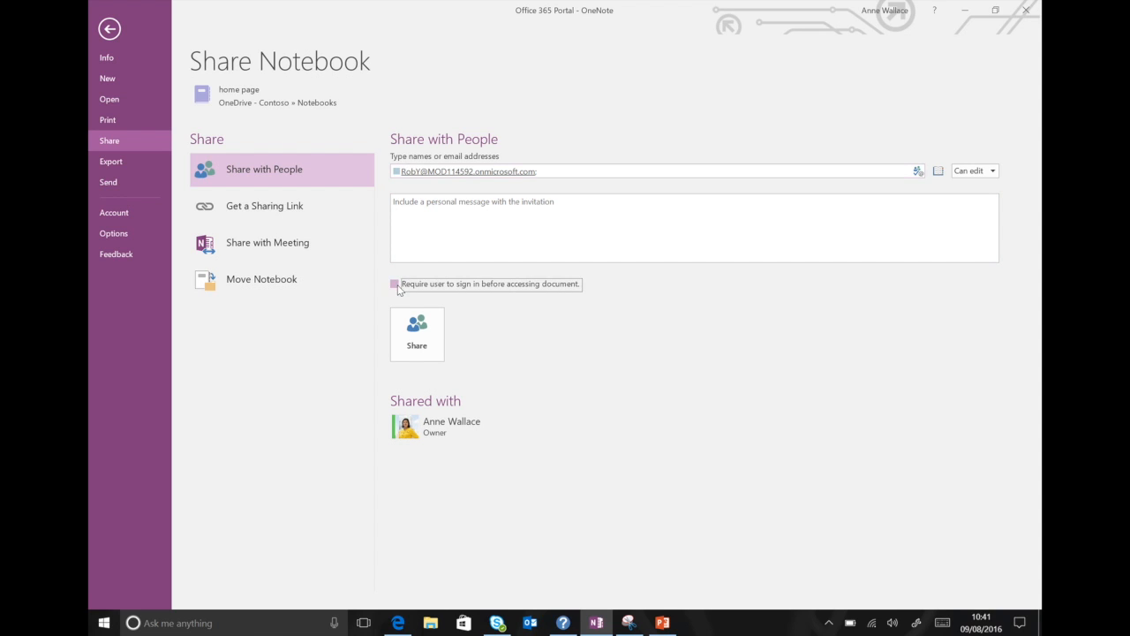
{"action": "left_click", "coordinate": [424, 347]}
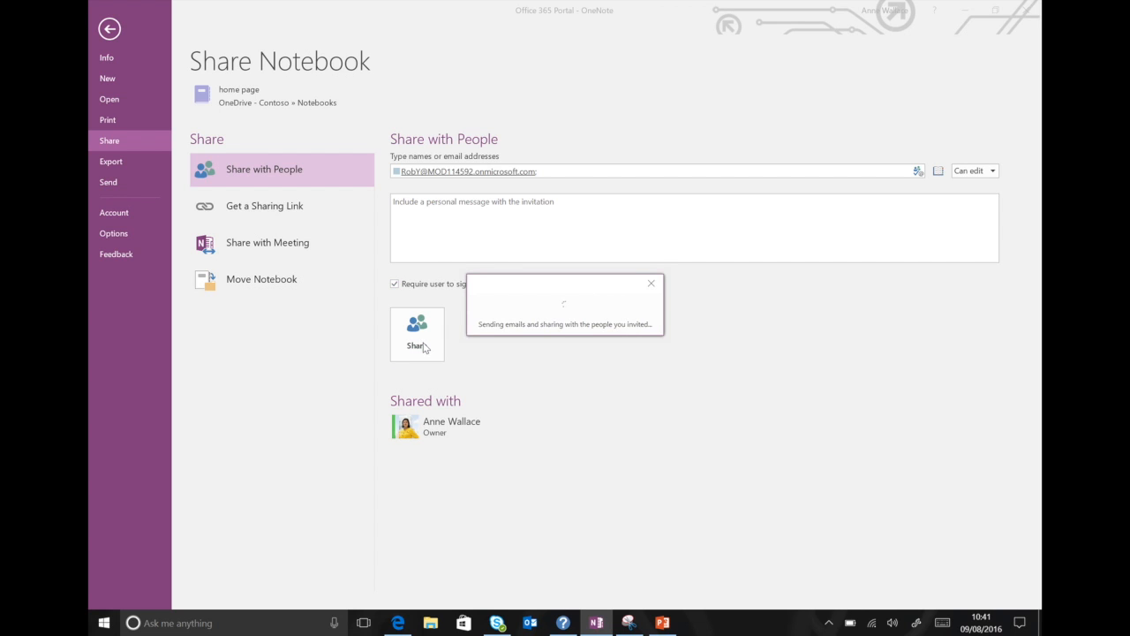
{"action": "mouse_move", "coordinate": [749, 435]}
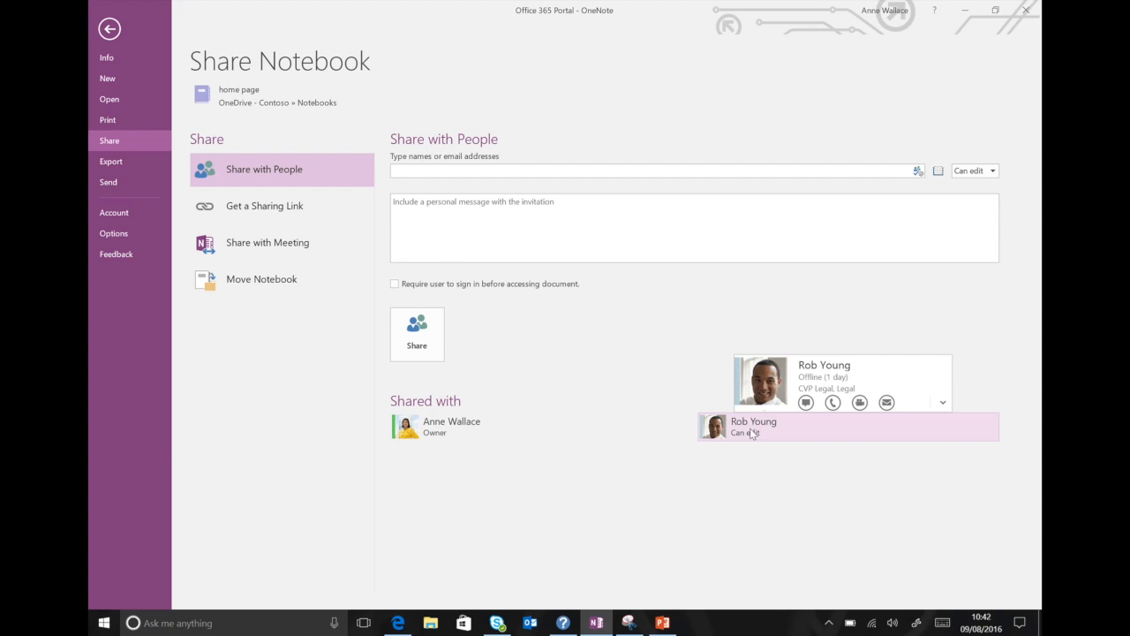
- Review the invitation permission levels and the sharing link, meeting and move options for the home page notebook
{"action": "left_click", "coordinate": [995, 173]}
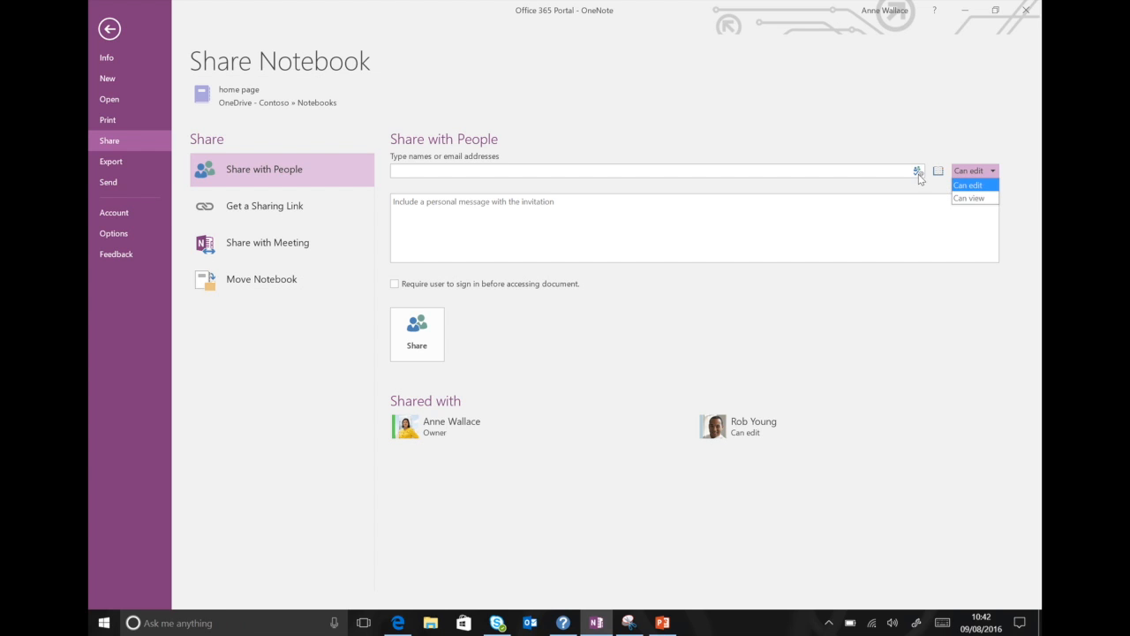
{"action": "left_click", "coordinate": [890, 186]}
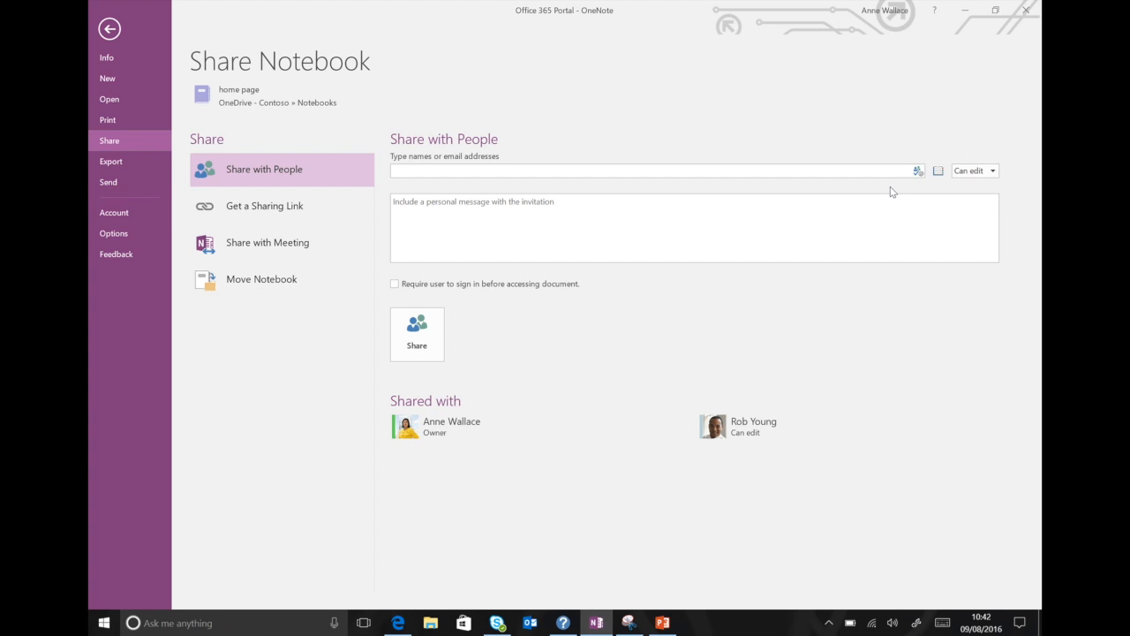
{"action": "left_click", "coordinate": [333, 209]}
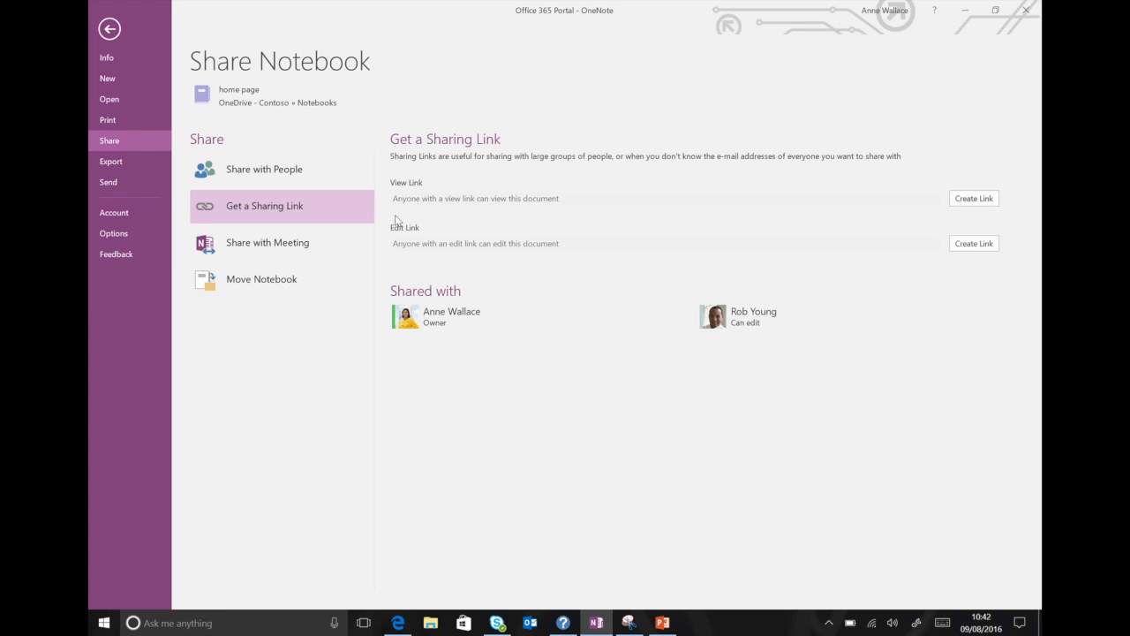
{"action": "left_click", "coordinate": [325, 250]}
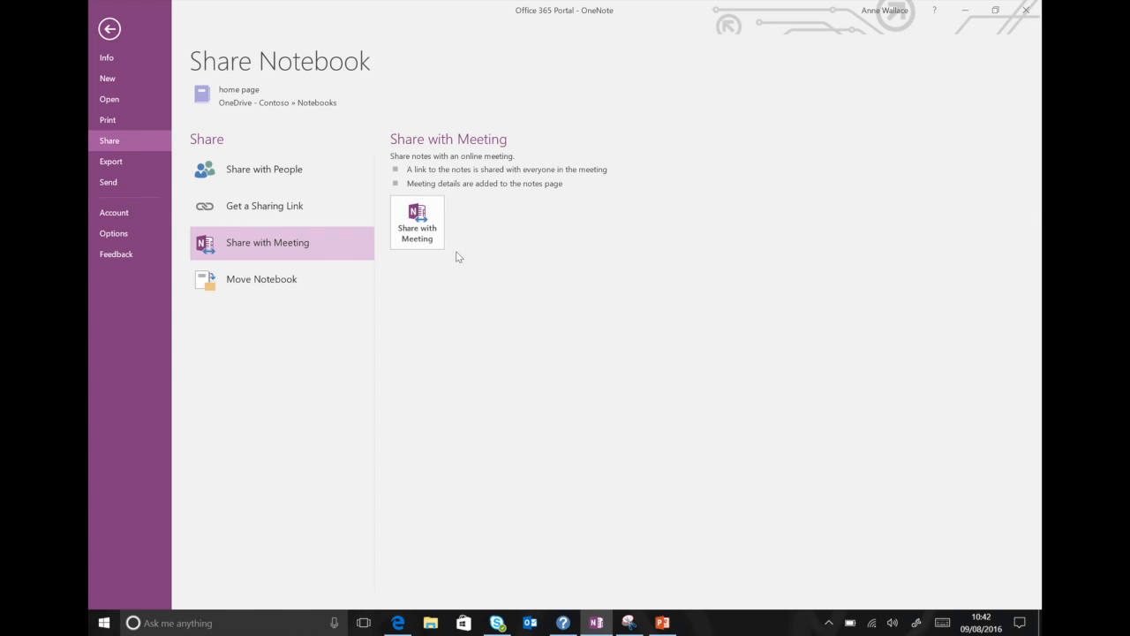
{"action": "left_click", "coordinate": [301, 271]}
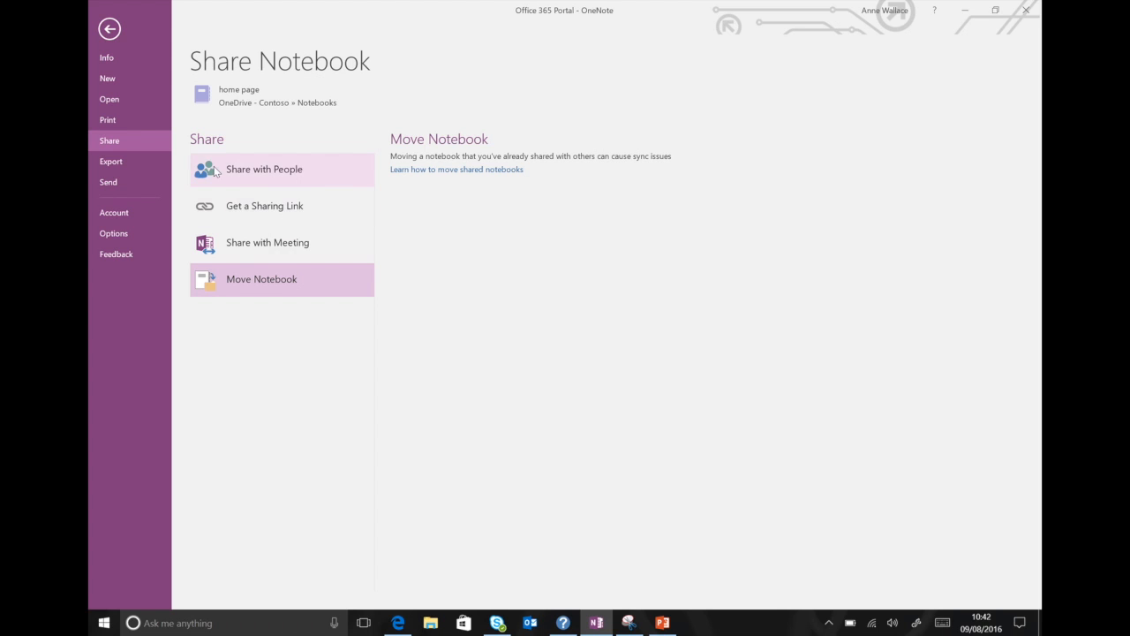
- Review the options for opening, exporting and sending notes, and look through the available text styles
{"action": "left_click", "coordinate": [128, 81]}
{"action": "left_click", "coordinate": [122, 106]}
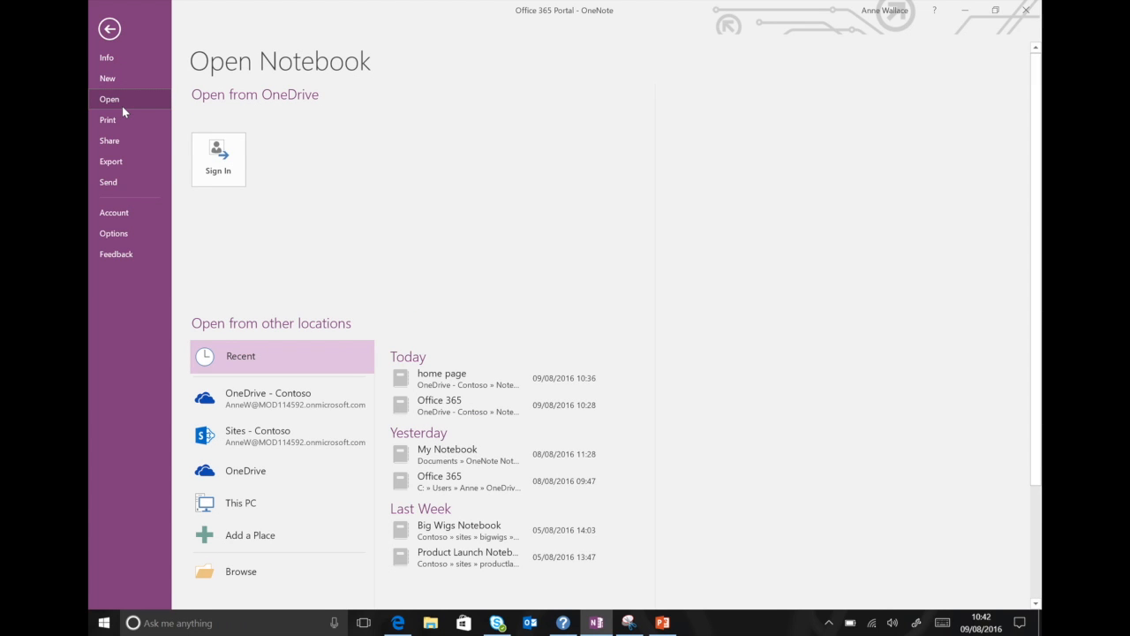
{"action": "left_click", "coordinate": [129, 159]}
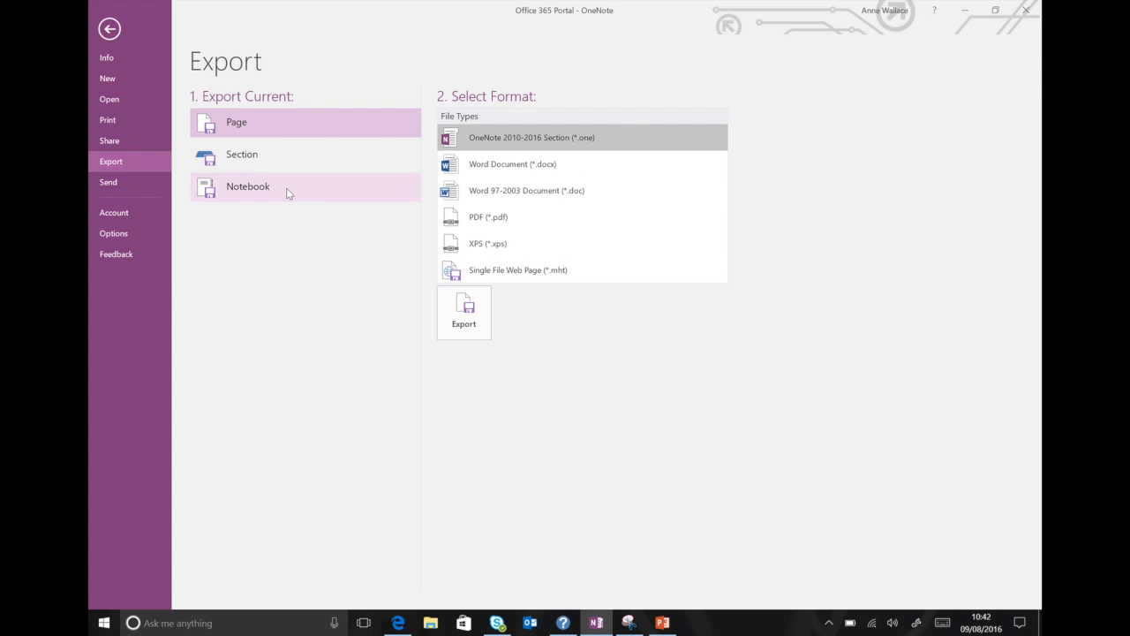
{"action": "left_click", "coordinate": [138, 186]}
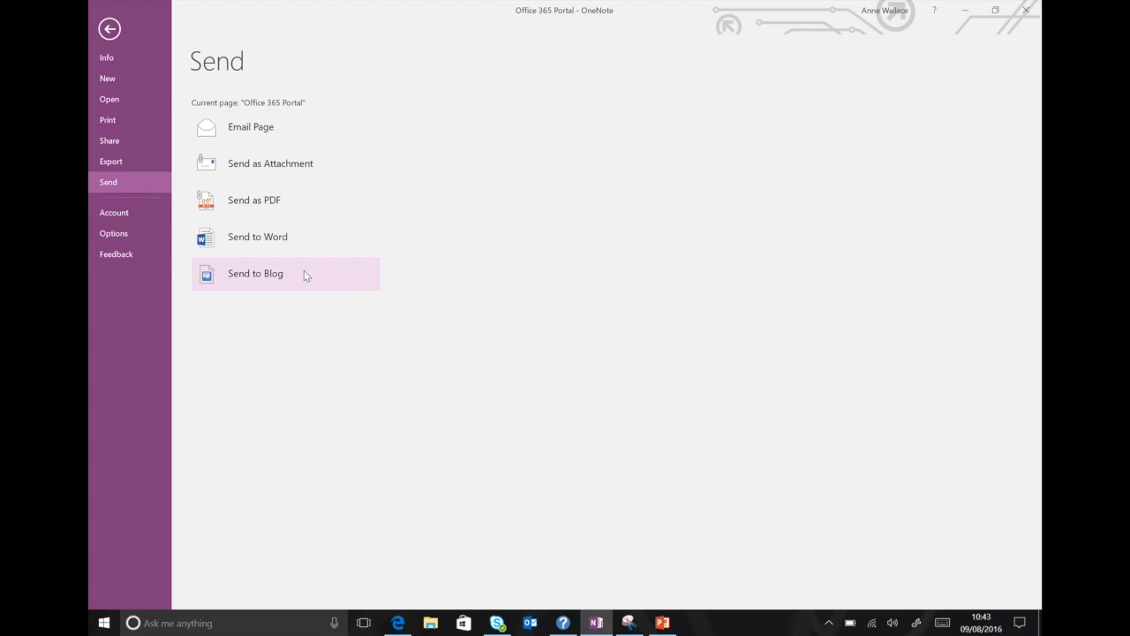
{"action": "left_click", "coordinate": [110, 29]}
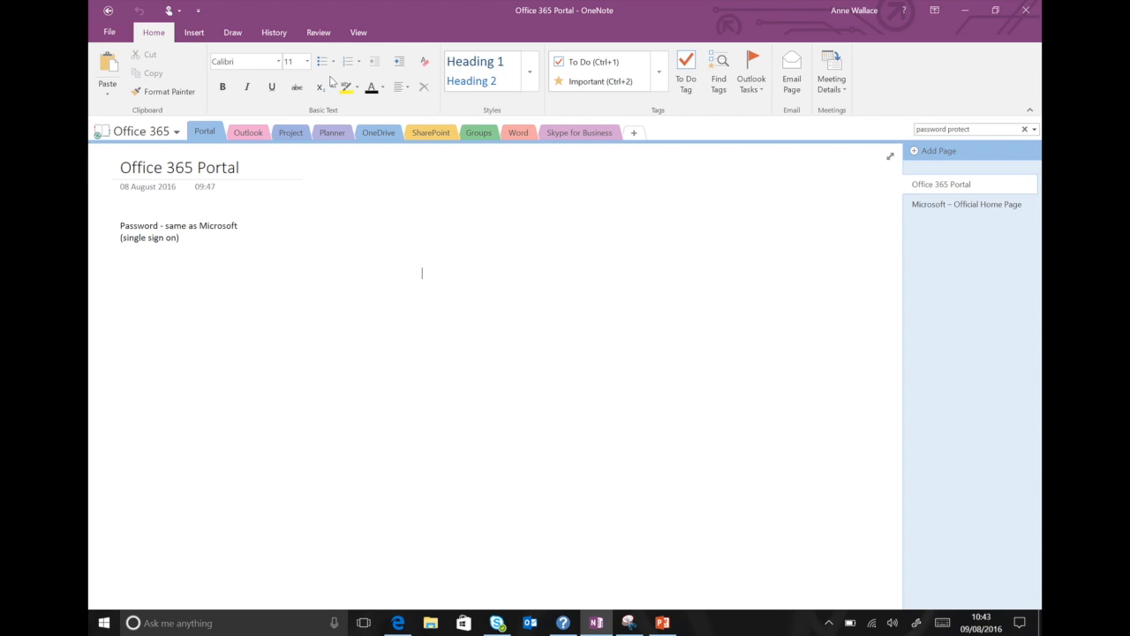
{"action": "left_click", "coordinate": [530, 74]}
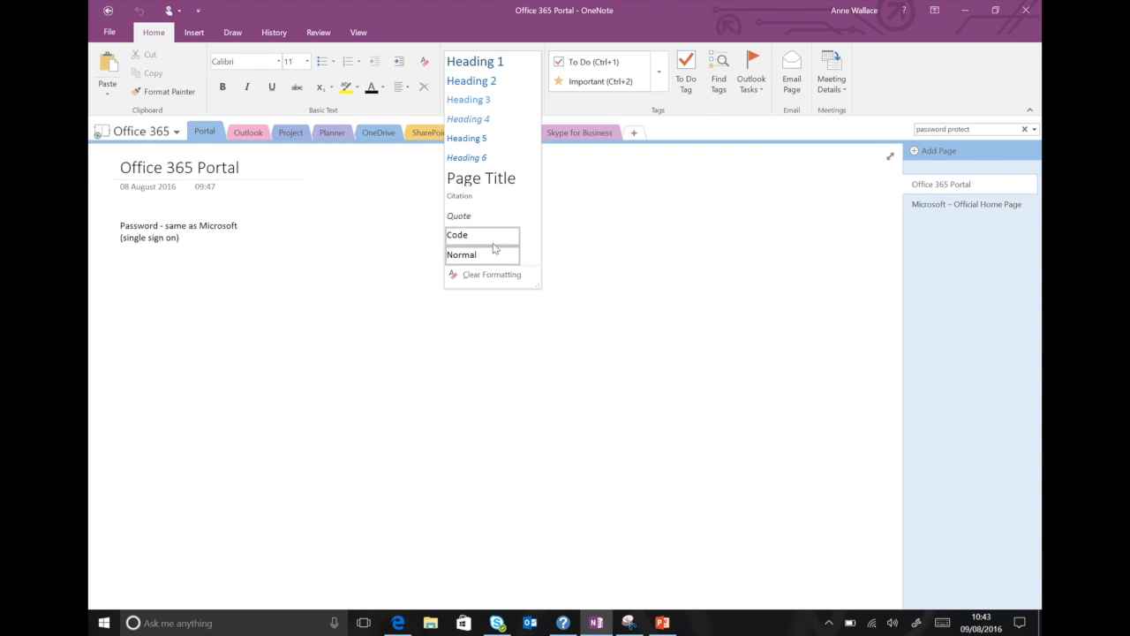
{"action": "left_click", "coordinate": [576, 249]}
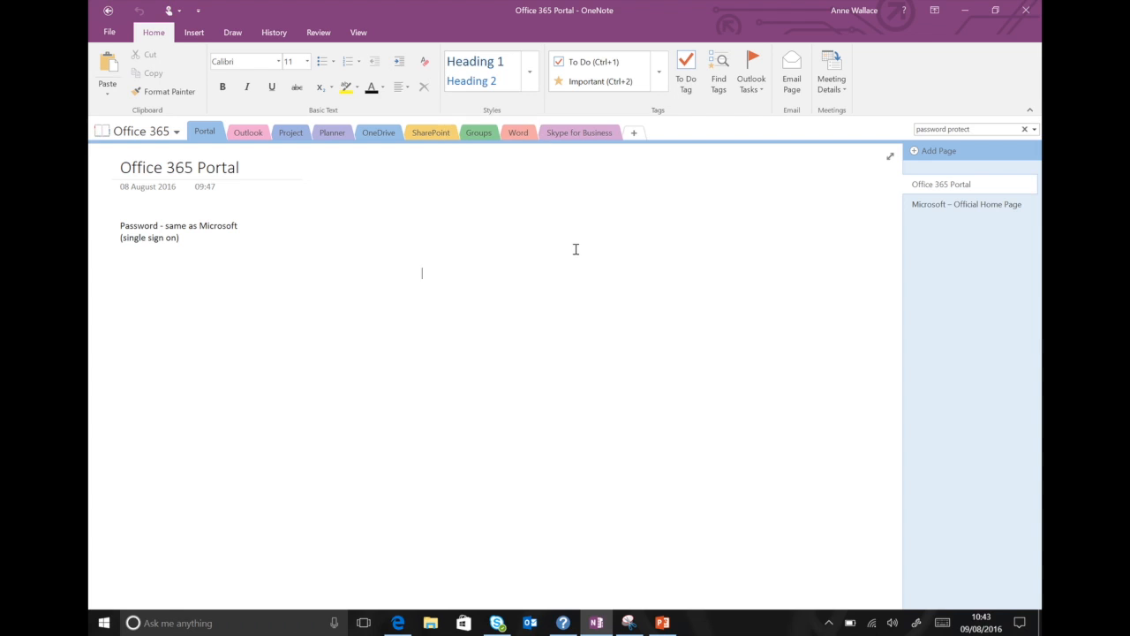
- Add a note with the Critical tag to the Office 365 Portal page as a reminder to talk to a colleague
{"action": "left_click", "coordinate": [658, 78]}
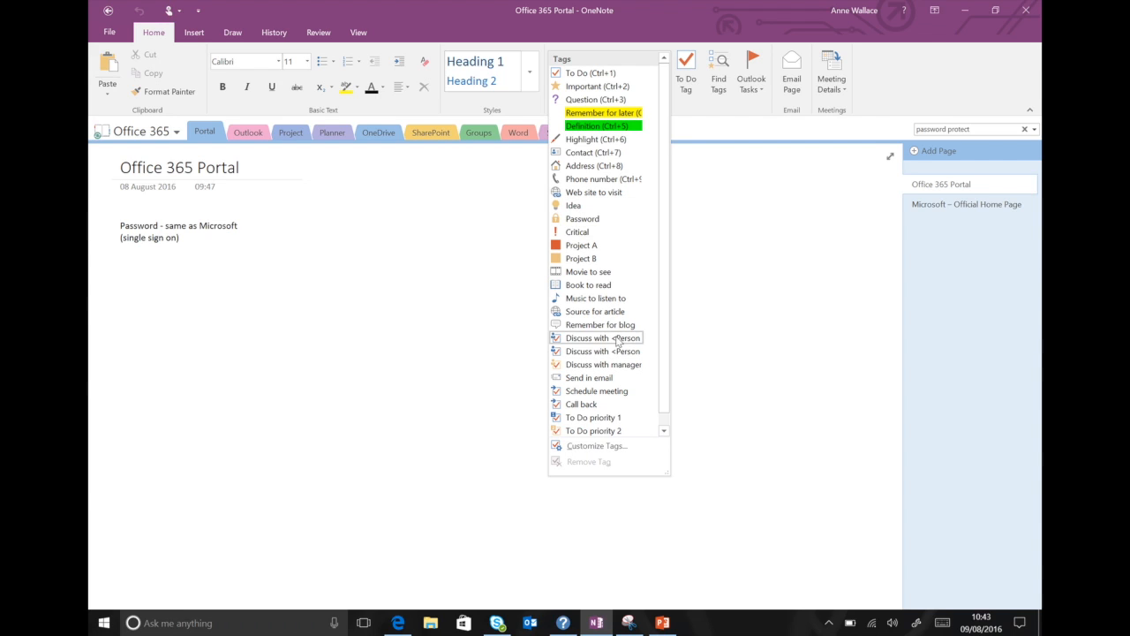
{"action": "left_click", "coordinate": [664, 432]}
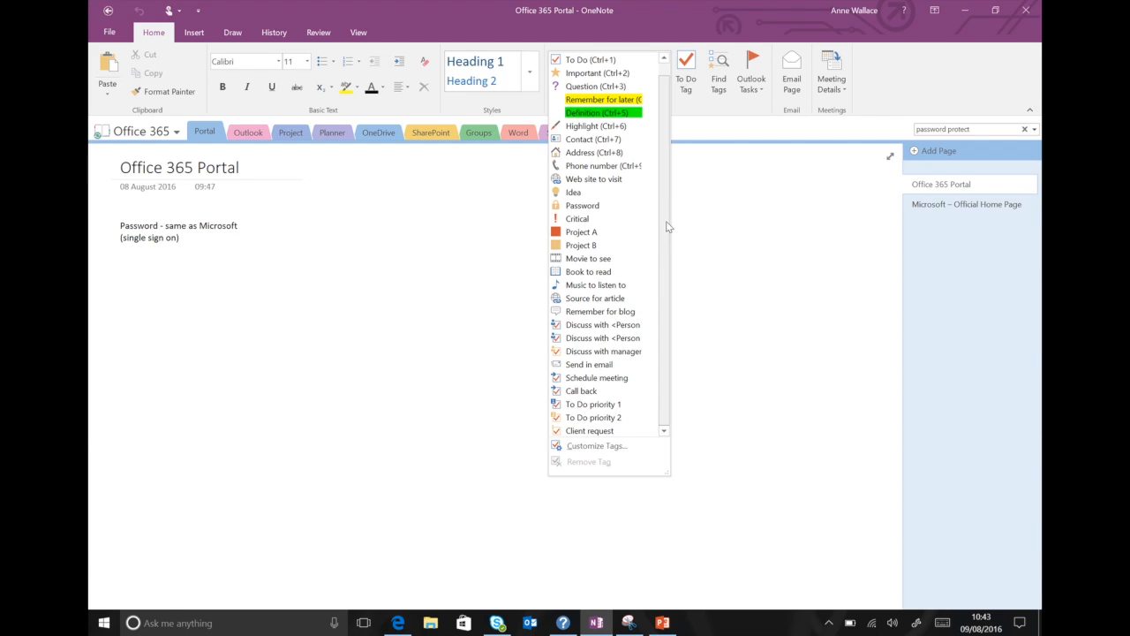
{"action": "left_click", "coordinate": [668, 68]}
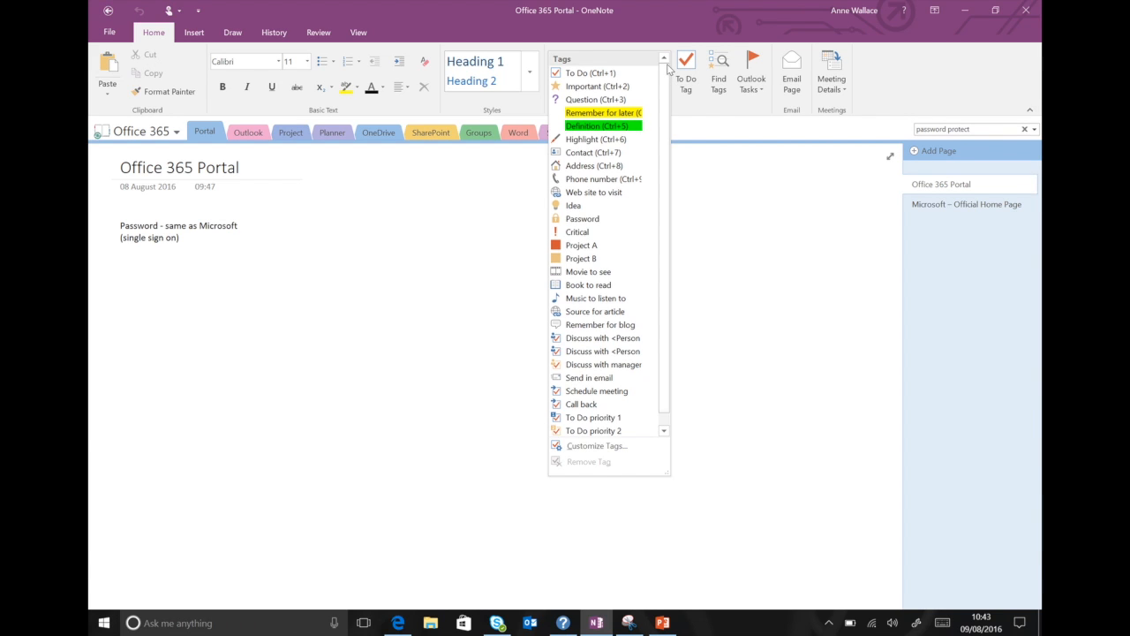
{"action": "left_click", "coordinate": [589, 234]}
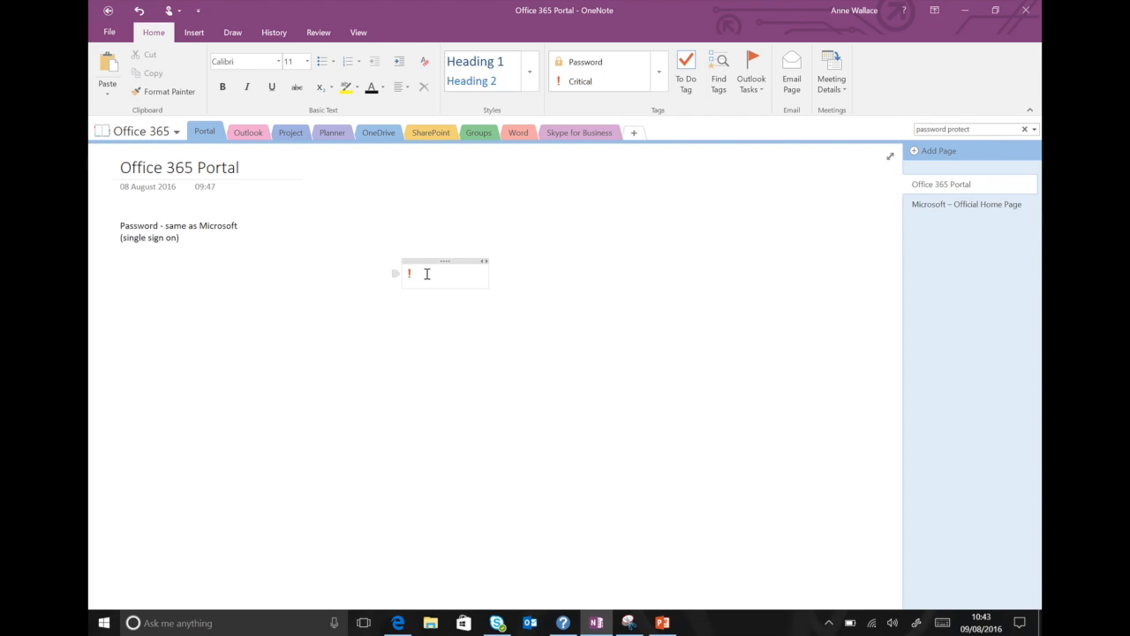
{"action": "type", "text": "Talk to John"}
{"action": "left_click", "coordinate": [438, 306]}
- Switch to the home page notebook, view its Management Meeting section and return to the Quick Notes section
{"action": "left_click", "coordinate": [162, 135]}
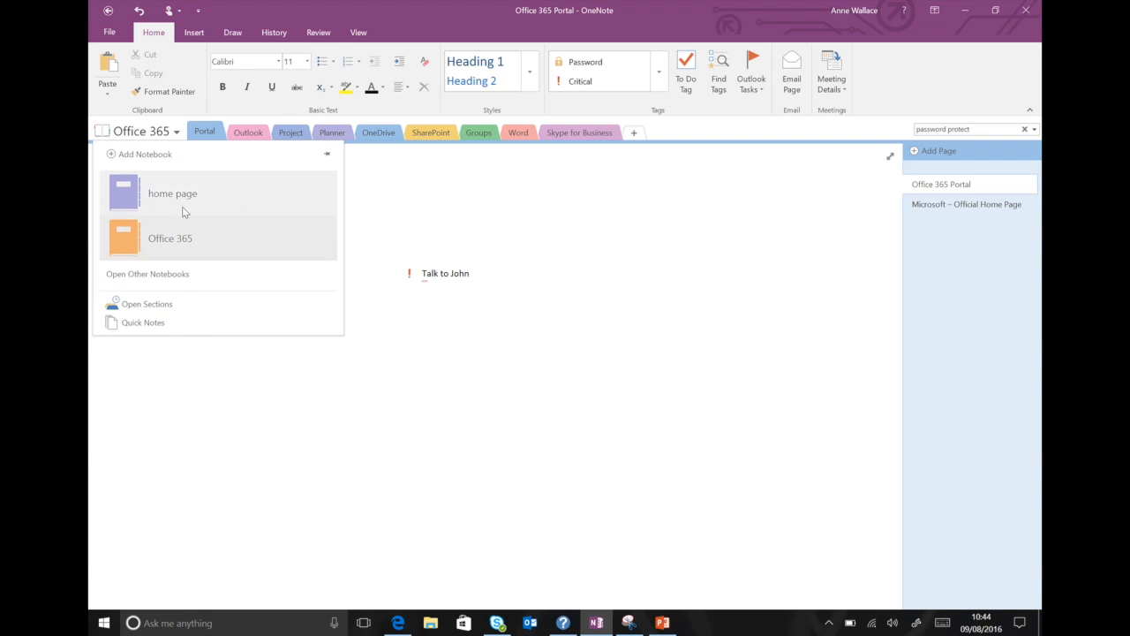
{"action": "left_click", "coordinate": [214, 201]}
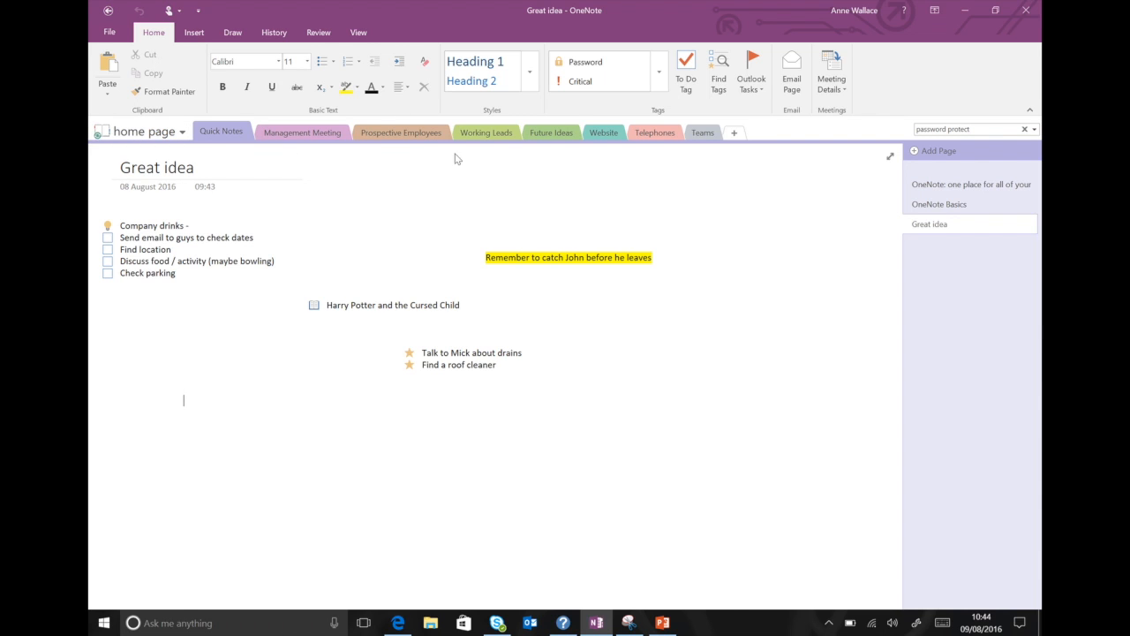
{"action": "left_click", "coordinate": [315, 139]}
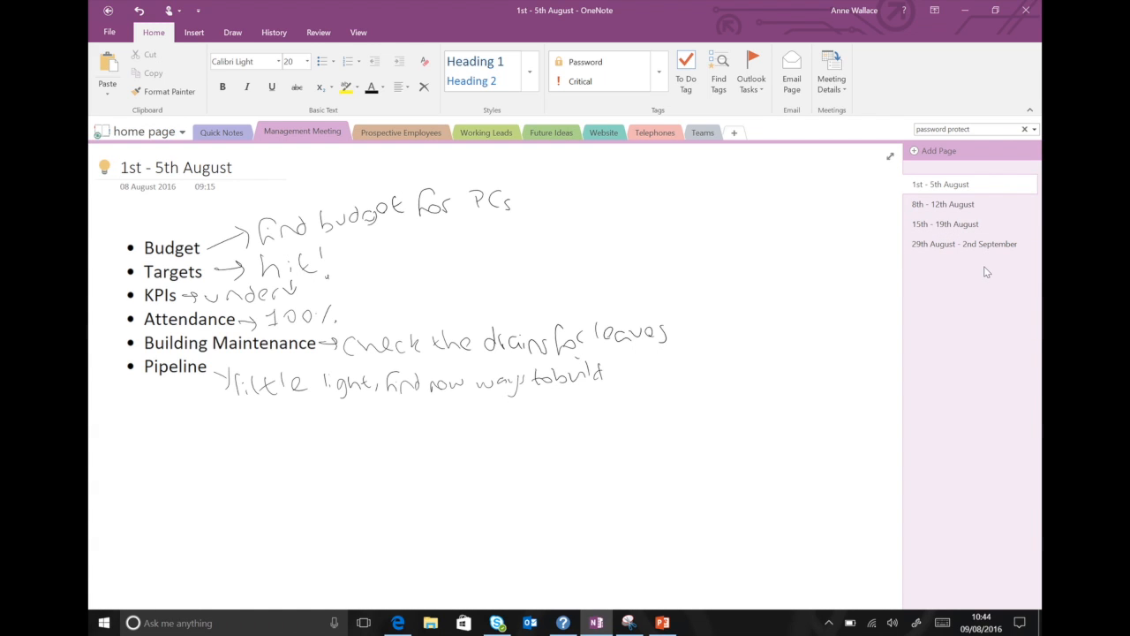
{"action": "left_click", "coordinate": [217, 132]}
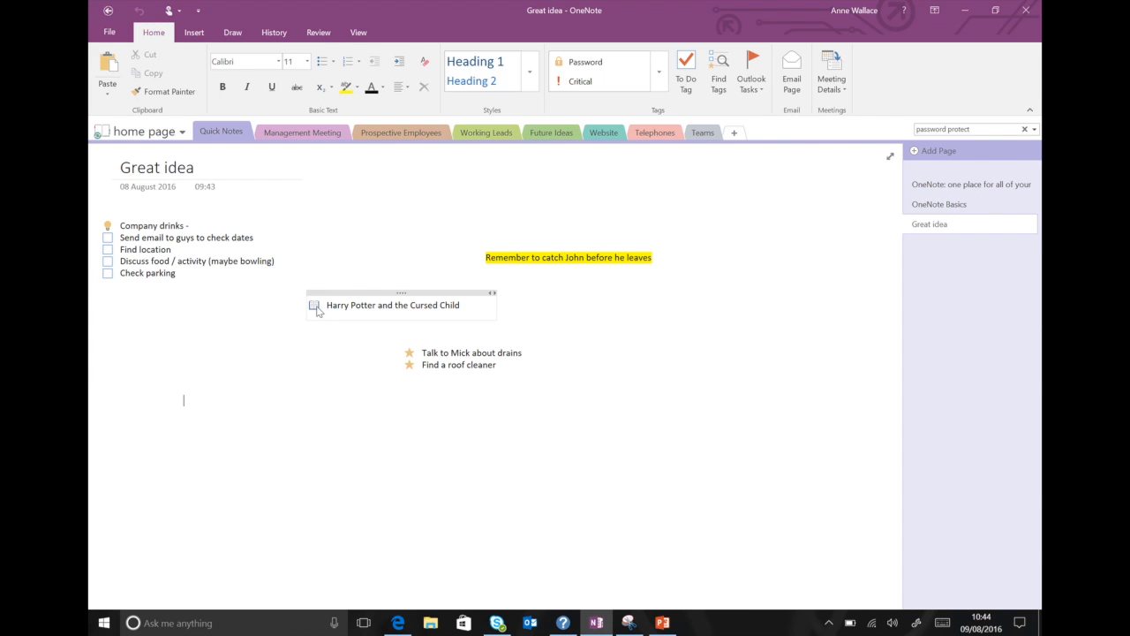
- Add a note with the Question tag reading "Do I need to check memory" beside the starred items on the Great idea page
{"action": "left_click", "coordinate": [631, 353]}
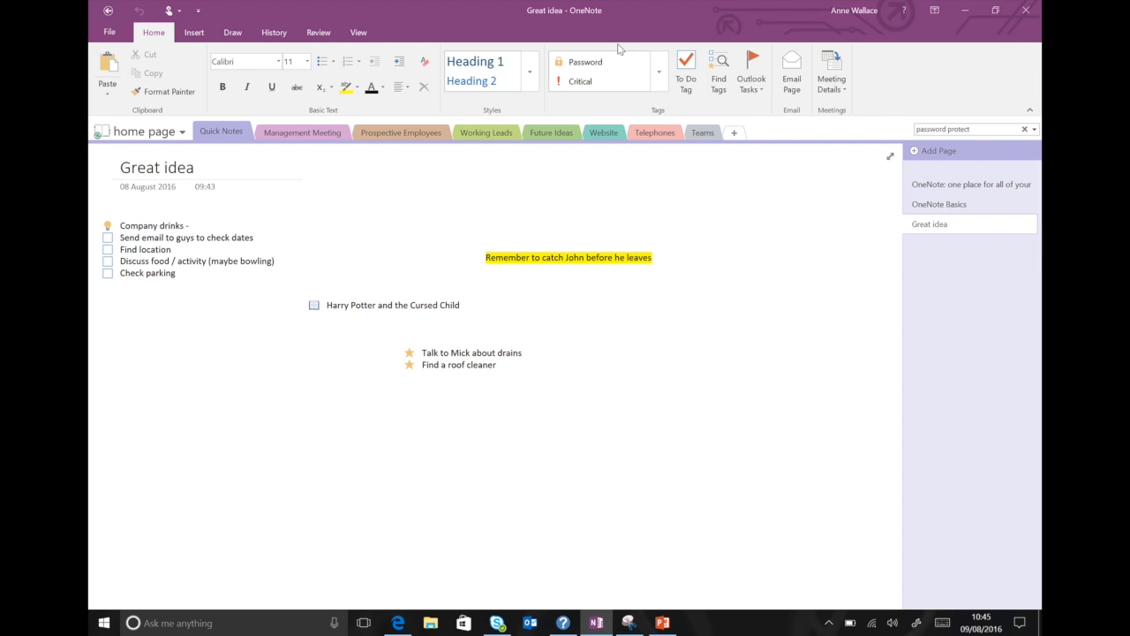
{"action": "left_click", "coordinate": [657, 68]}
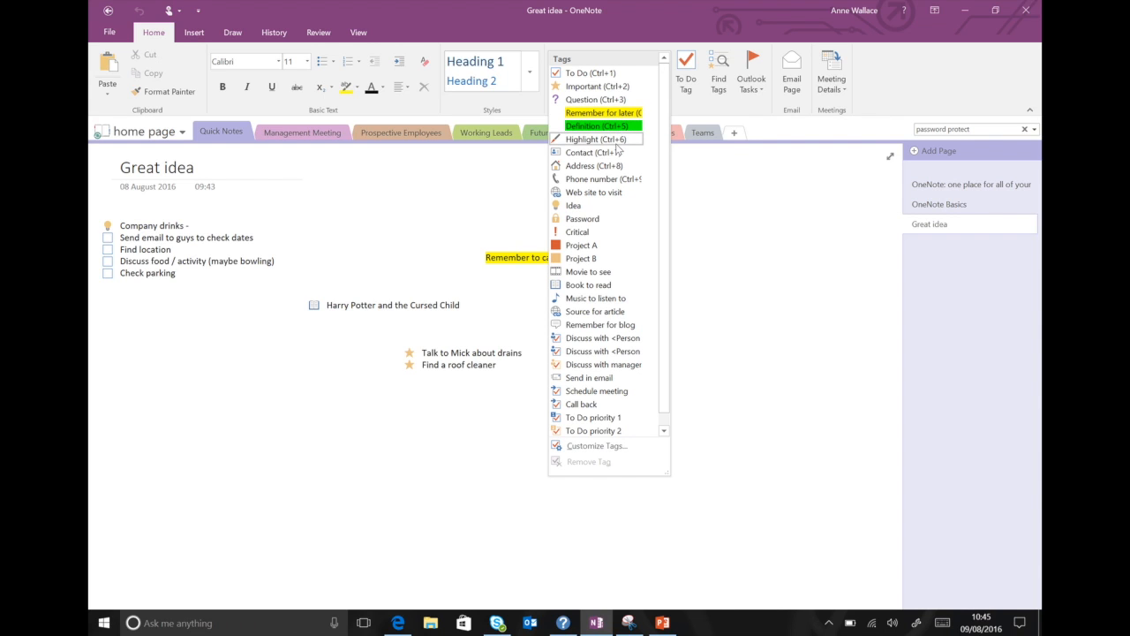
{"action": "left_click", "coordinate": [600, 100]}
{"action": "type", "text": "Do I ne"}
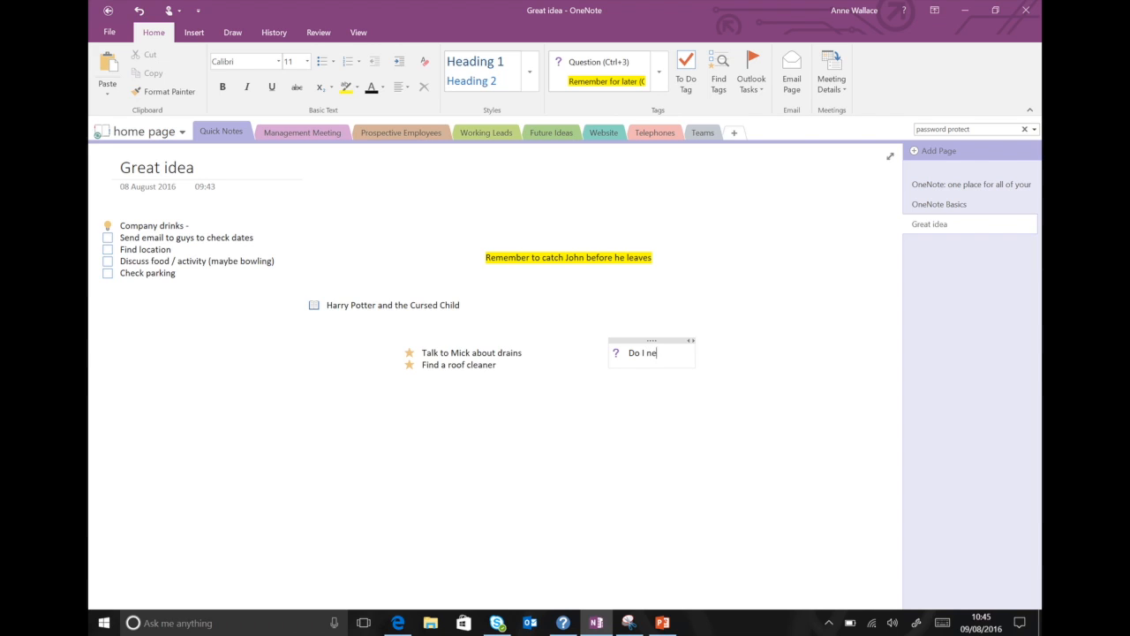
{"action": "type", "text": "ed to check memory"}
{"action": "key", "text": "Return"}
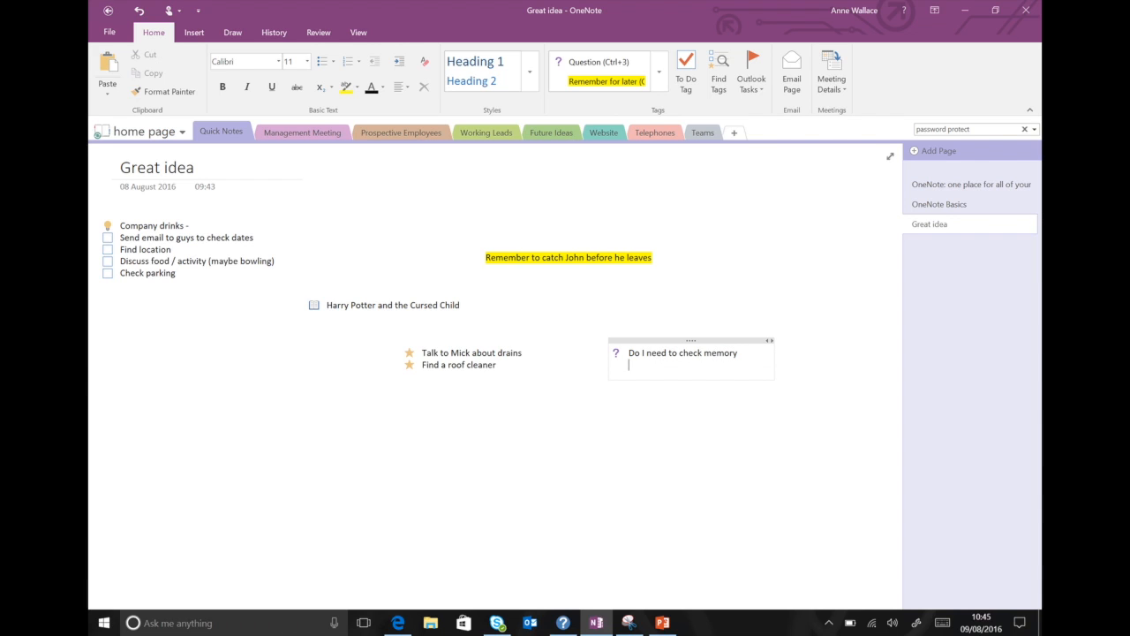
- Add a note with the first Discuss with <Person> tag below the question note and enter the colleague's first name
{"action": "left_click", "coordinate": [678, 186]}
{"action": "left_click", "coordinate": [659, 71]}
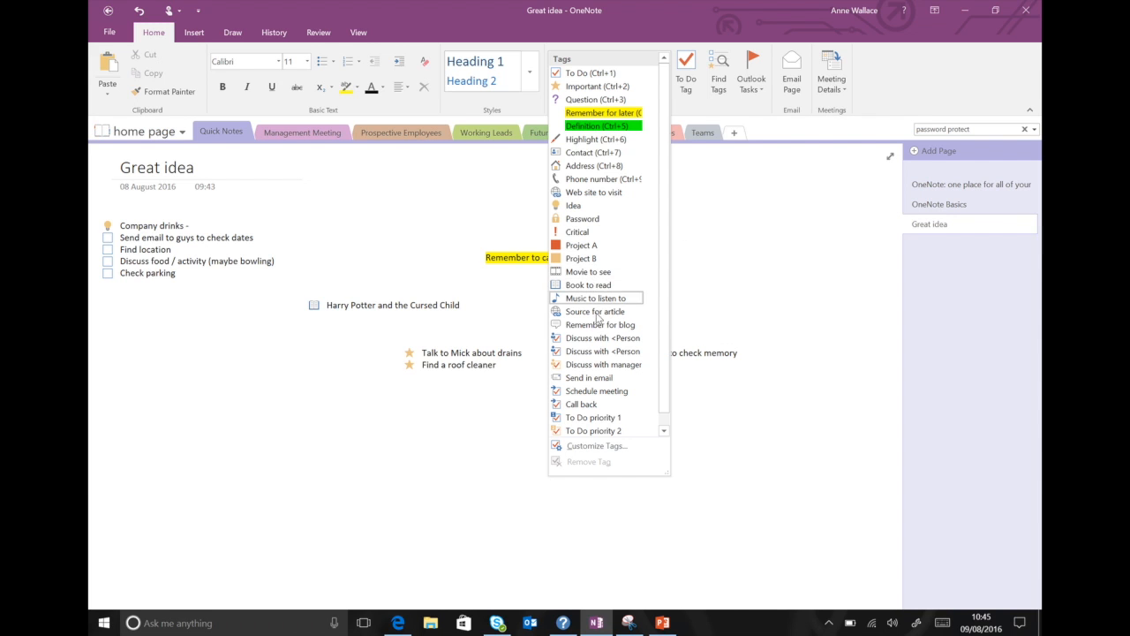
{"action": "left_click", "coordinate": [615, 340]}
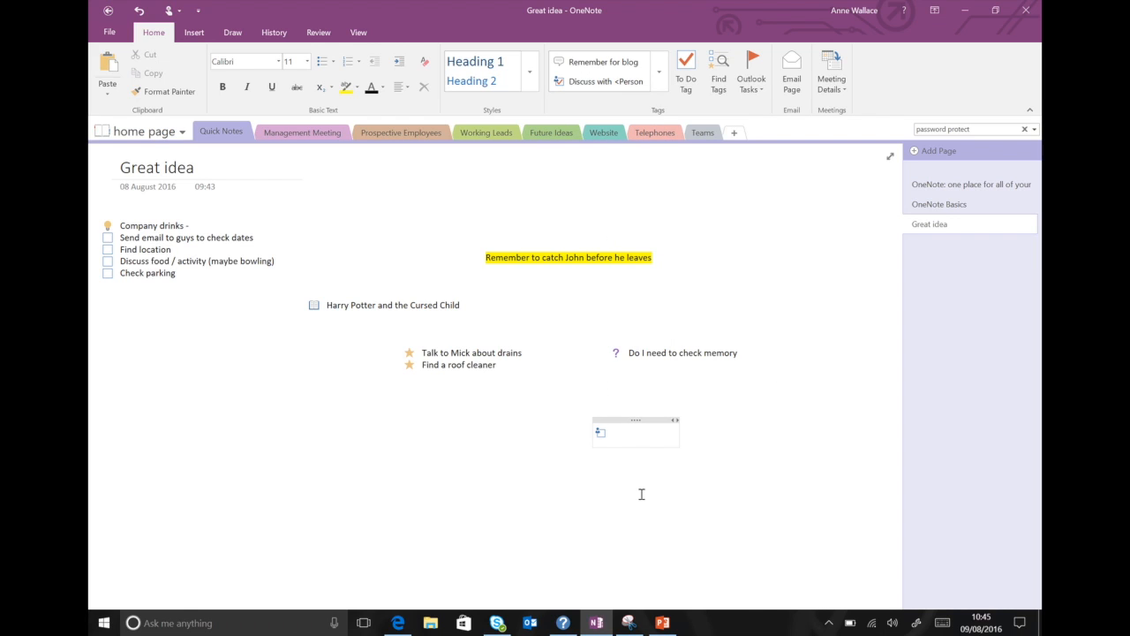
{"action": "type", "text": "ero"}
{"action": "key", "text": "BackSpace"}
{"action": "key", "text": "BackSpace"}
{"action": "key", "text": "BackSpace"}
{"action": "type", "text": "Rob"}
{"action": "key", "text": "Return"}
- Mark the named discussion item and the "Find location" to-do as complete
{"action": "left_click", "coordinate": [601, 433]}
{"action": "left_click", "coordinate": [521, 443]}
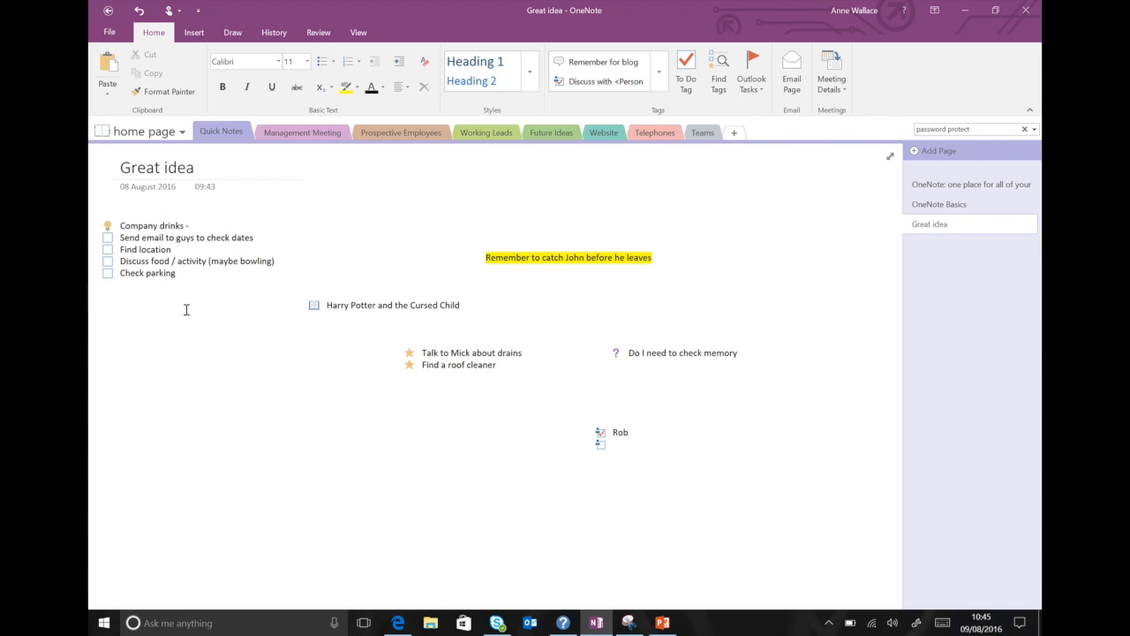
{"action": "left_click", "coordinate": [107, 249]}
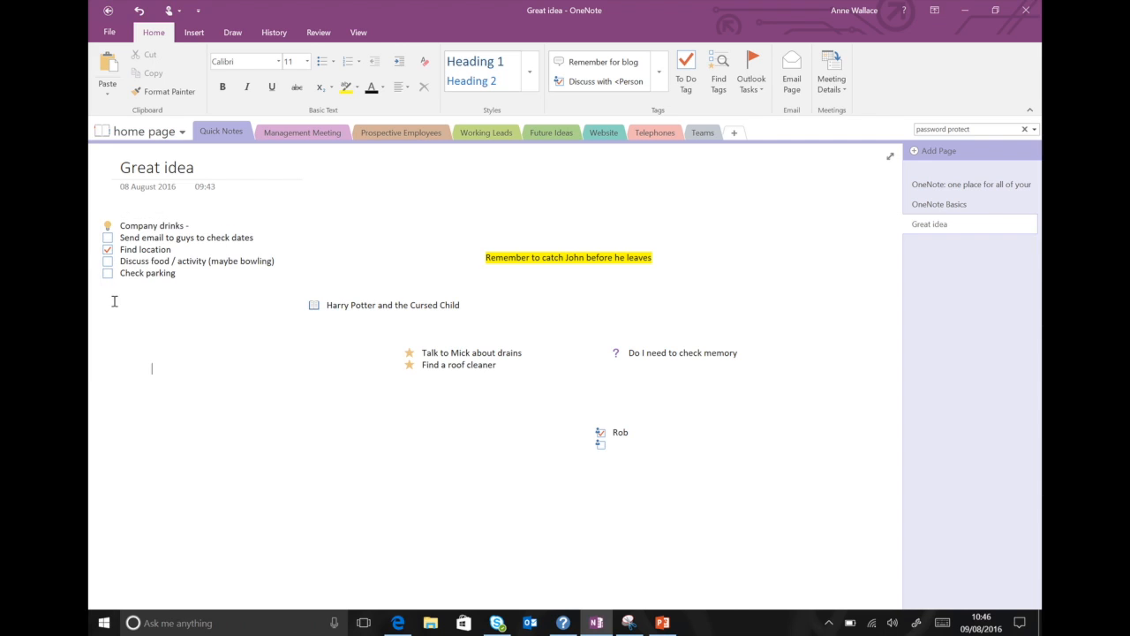
{"action": "left_click", "coordinate": [657, 71]}
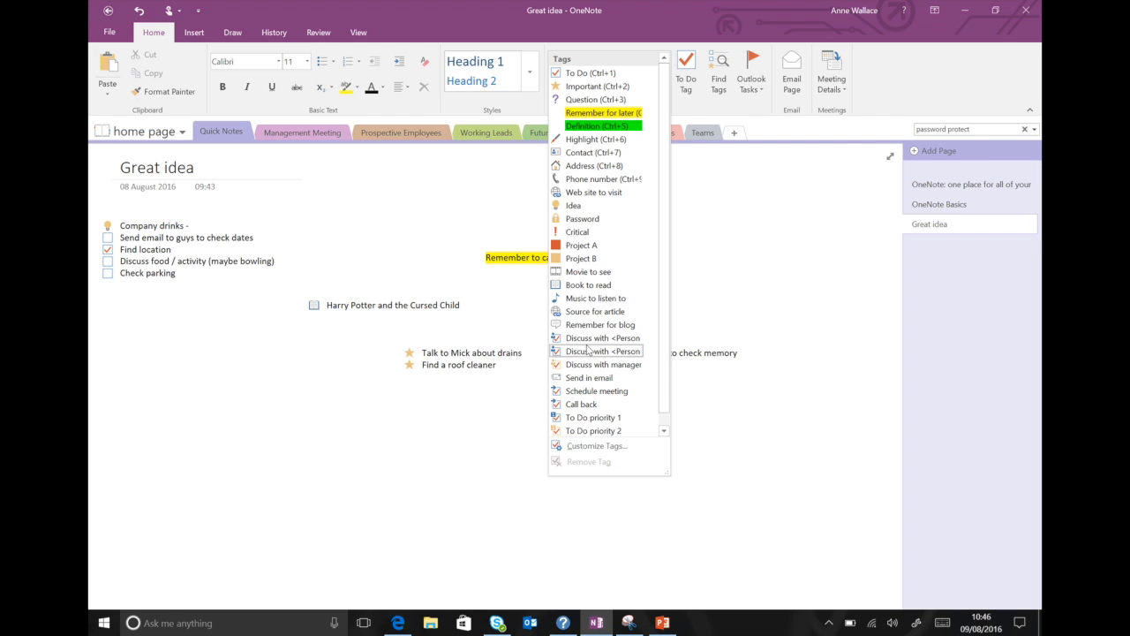
{"action": "left_click", "coordinate": [681, 302]}
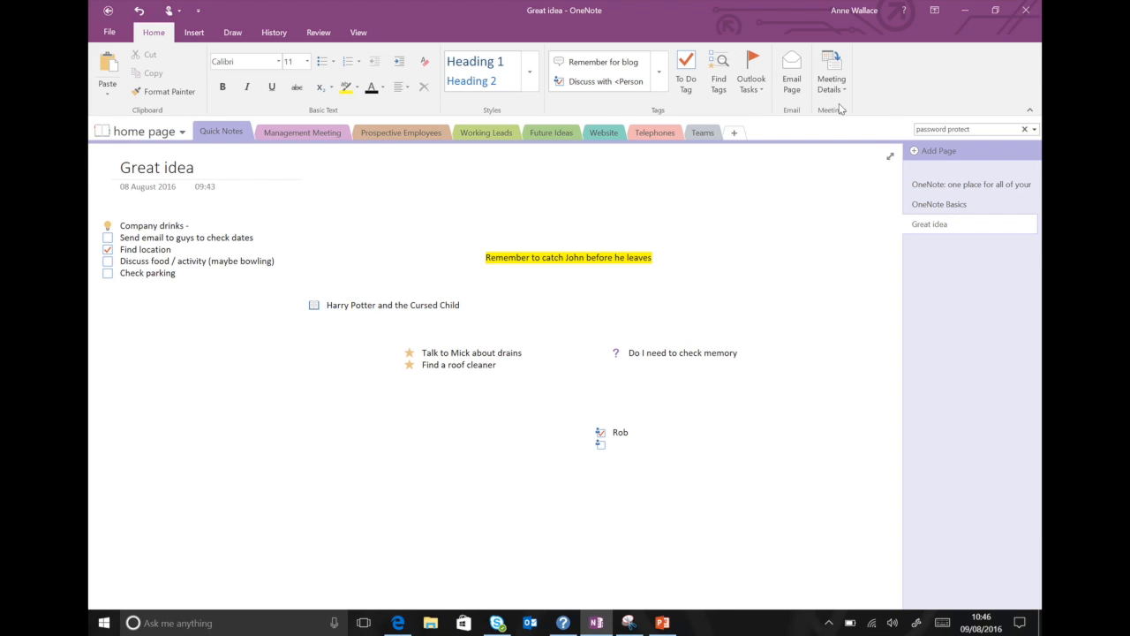
- Look through the August pages of the Management Meeting section and return to the 1st - 5th August page
{"action": "left_click", "coordinate": [301, 133]}
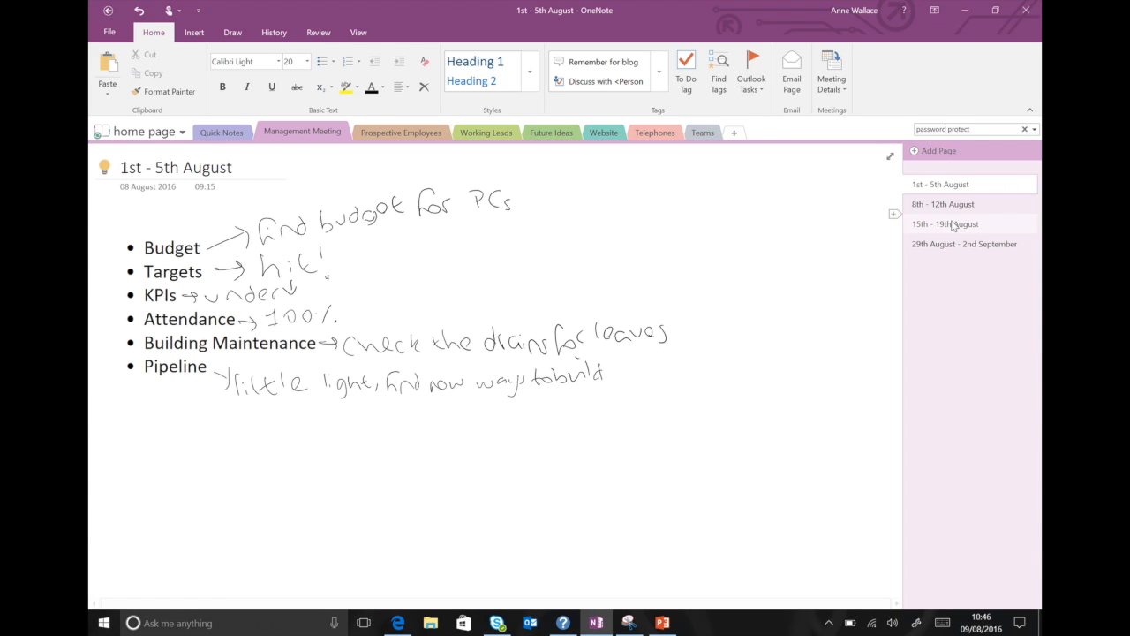
{"action": "left_click", "coordinate": [975, 204]}
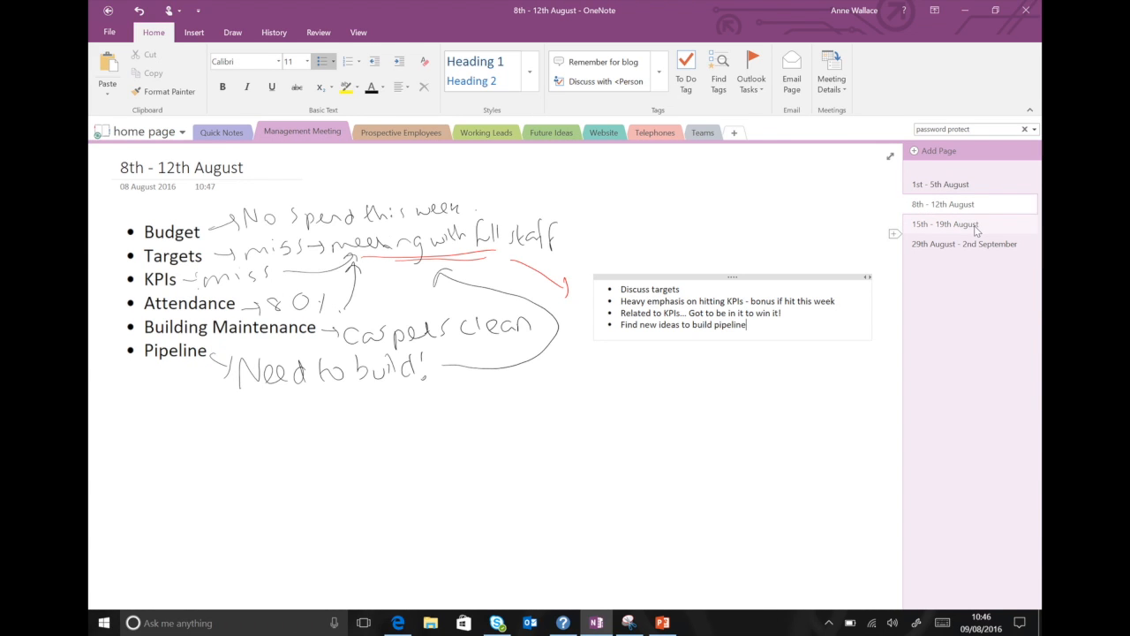
{"action": "left_click", "coordinate": [976, 226]}
{"action": "left_click", "coordinate": [961, 189]}
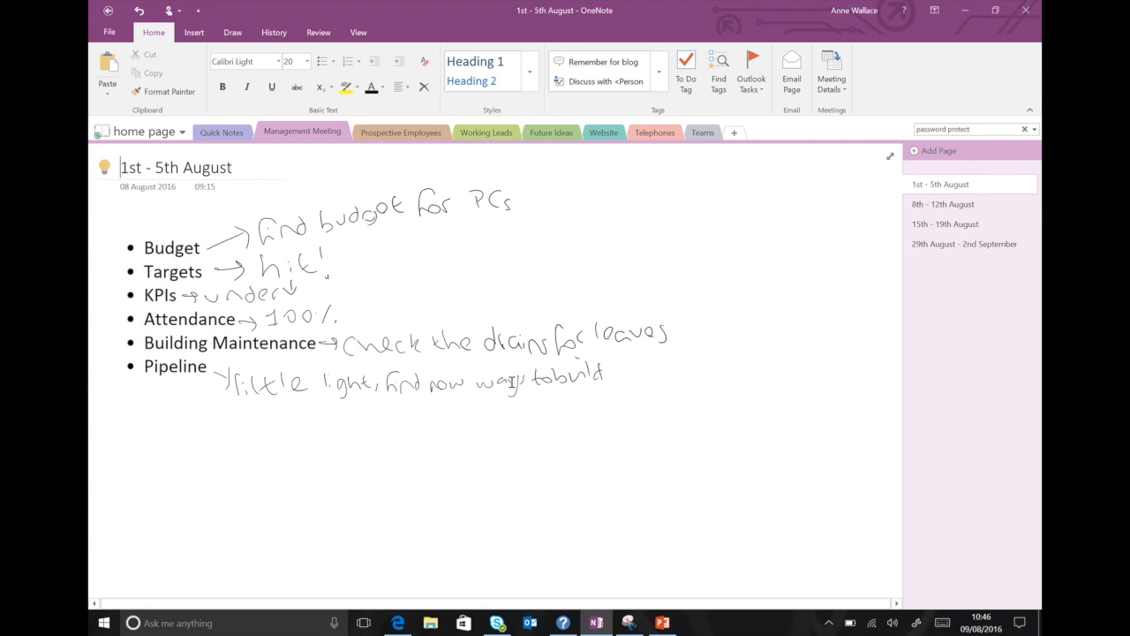
- Add a typed note reading "Welcome to the OneNote demonstration" below the handwritten meeting notes
{"action": "left_click", "coordinate": [466, 444]}
{"action": "left_click", "coordinate": [519, 430]}
{"action": "type", "text": "Welc"}
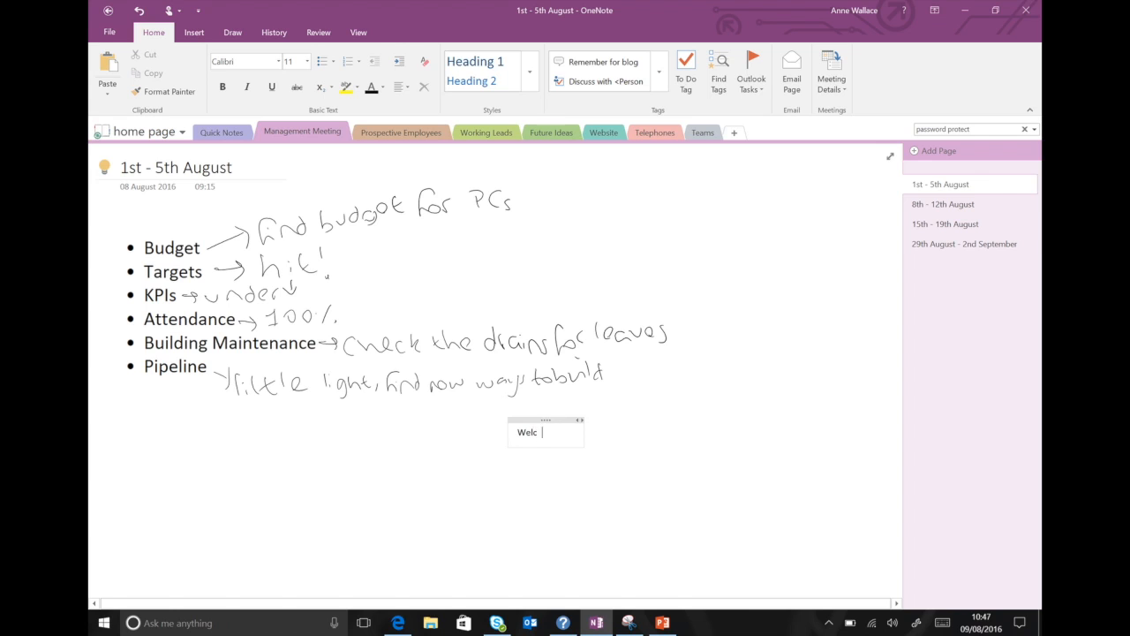
{"action": "type", "text": "ome to the OneNote demonstration"}
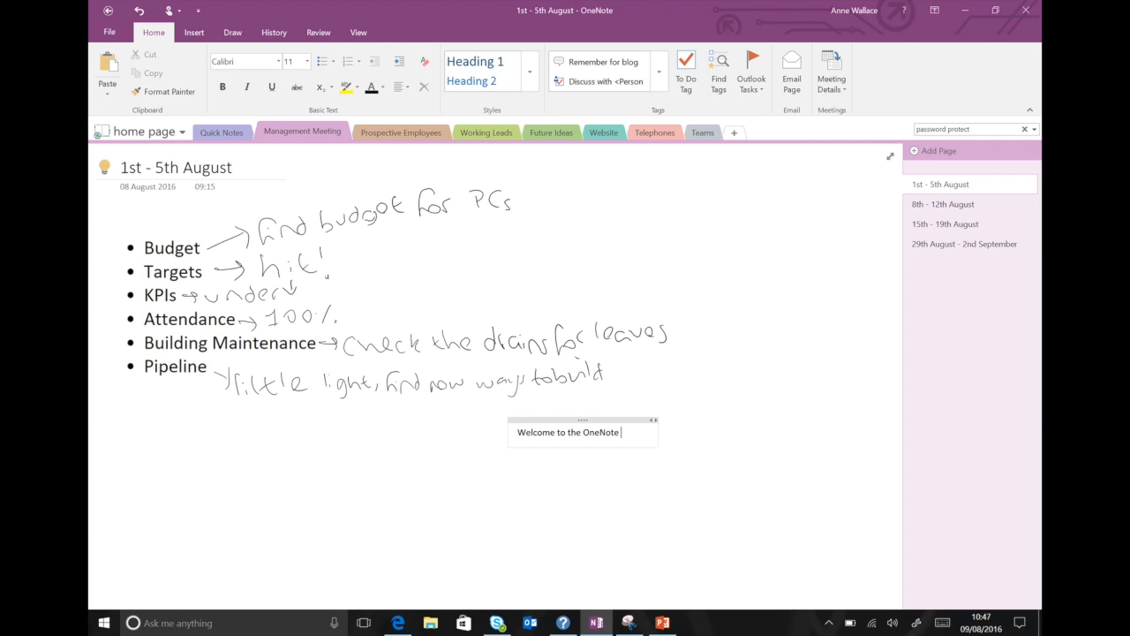
{"action": "left_click", "coordinate": [540, 503]}
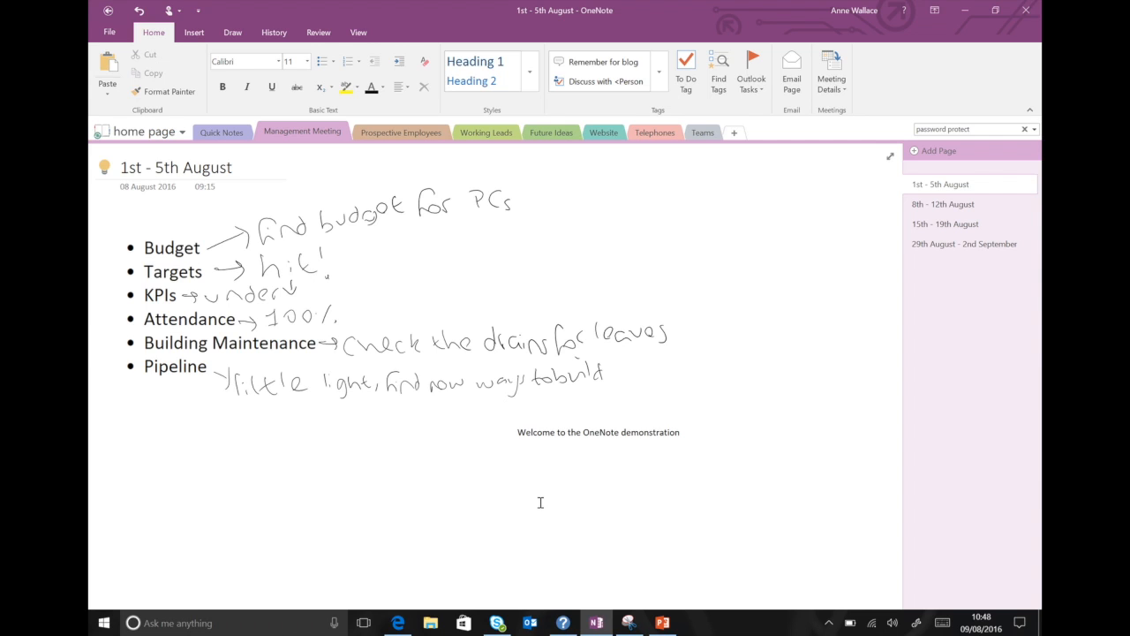
- Choose a blue pen for drawing and set its line to the fifth thickness, keeping the blue colour
{"action": "left_click", "coordinate": [232, 32]}
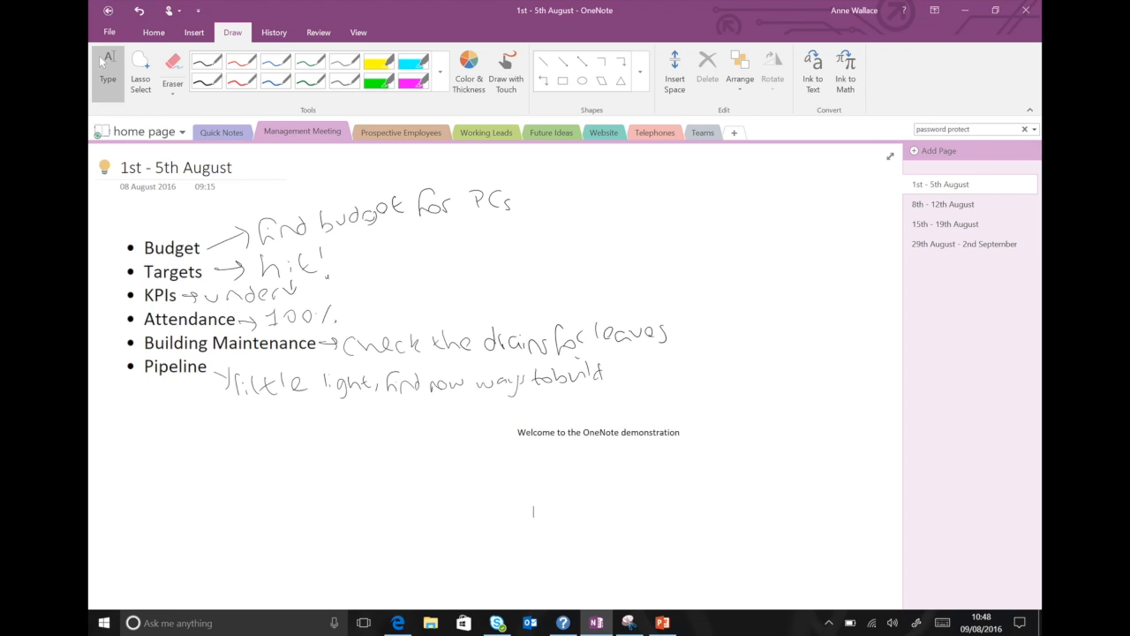
{"action": "left_click", "coordinate": [275, 80]}
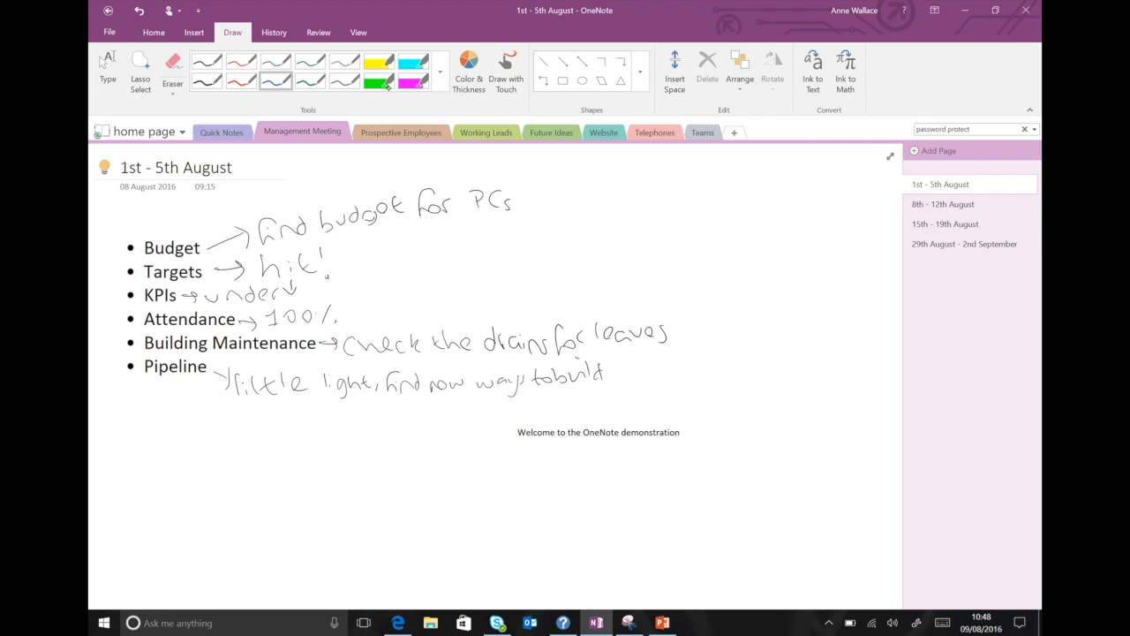
{"action": "left_click", "coordinate": [468, 72]}
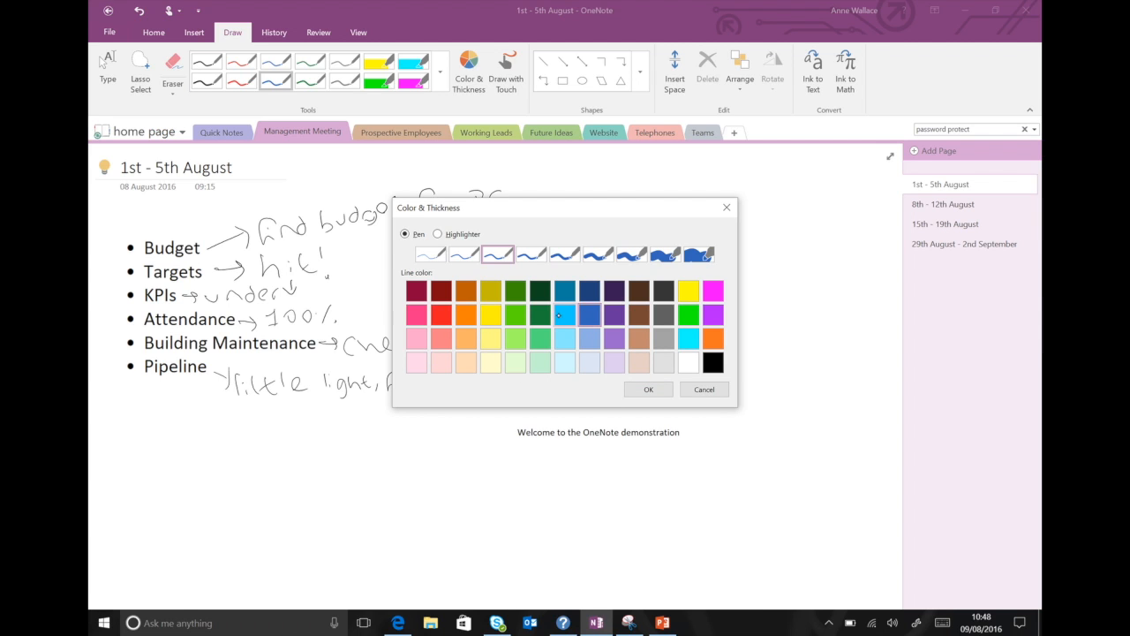
{"action": "left_click", "coordinate": [565, 256]}
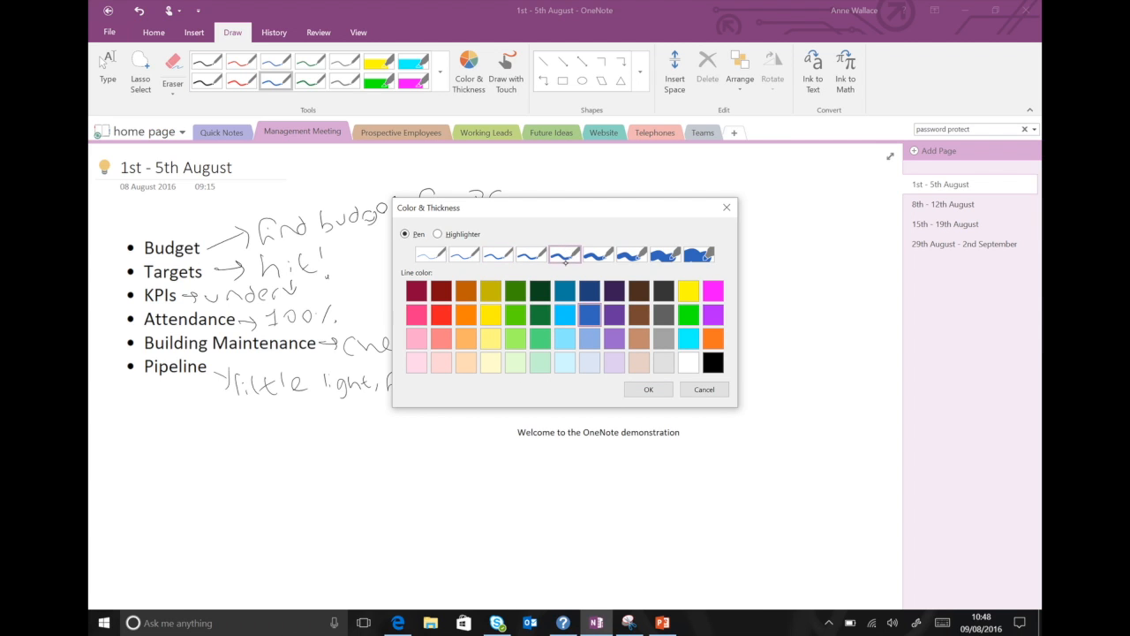
{"action": "left_click", "coordinate": [648, 389]}
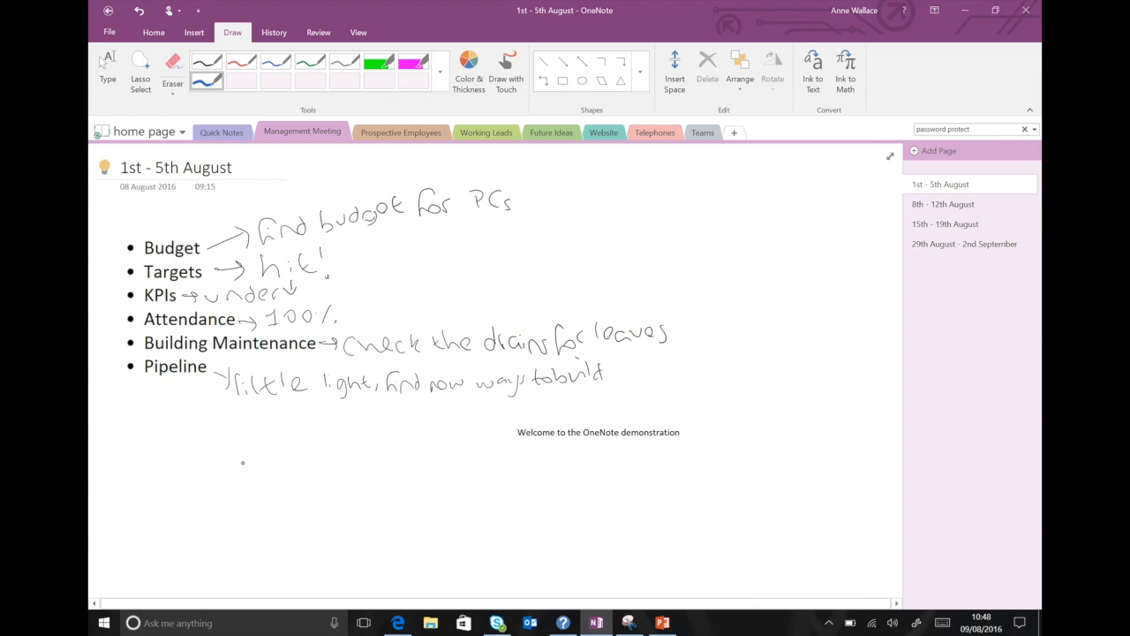
- Handwrite "hello, I like my presen" in blue ink below the typed welcome note
{"action": "mouse_move", "coordinate": [241, 449]}
{"action": "left_mouse_down"}
{"action": "mouse_move", "coordinate": [244, 495]}
{"action": "mouse_move", "coordinate": [295, 487]}
{"action": "left_mouse_up"}
{"action": "left_click_drag", "start_coordinate": [311, 447], "coordinate": [318, 486]}
{"action": "left_click", "coordinate": [333, 465]}
{"action": "left_click_drag", "start_coordinate": [333, 448], "coordinate": [347, 484]}
{"action": "mouse_move", "coordinate": [362, 456]}
{"action": "left_mouse_down"}
{"action": "mouse_move", "coordinate": [355, 468]}
{"action": "mouse_move", "coordinate": [374, 459]}
{"action": "mouse_move", "coordinate": [381, 500]}
{"action": "left_mouse_up"}
{"action": "mouse_move", "coordinate": [428, 445]}
{"action": "left_mouse_down"}
{"action": "mouse_move", "coordinate": [430, 496]}
{"action": "mouse_move", "coordinate": [465, 493]}
{"action": "left_mouse_up"}
{"action": "left_click", "coordinate": [472, 484]}
{"action": "mouse_move", "coordinate": [470, 456]}
{"action": "left_mouse_down"}
{"action": "mouse_move", "coordinate": [484, 489]}
{"action": "mouse_move", "coordinate": [544, 487]}
{"action": "mouse_move", "coordinate": [553, 506]}
{"action": "left_mouse_up"}
{"action": "left_click", "coordinate": [503, 482]}
{"action": "mouse_move", "coordinate": [585, 468]}
{"action": "left_mouse_down"}
{"action": "mouse_move", "coordinate": [586, 492]}
{"action": "mouse_move", "coordinate": [613, 467]}
{"action": "mouse_move", "coordinate": [616, 481]}
{"action": "left_mouse_up"}
{"action": "left_click", "coordinate": [627, 480]}
{"action": "mouse_move", "coordinate": [624, 468]}
{"action": "left_mouse_down"}
{"action": "mouse_move", "coordinate": [620, 482]}
{"action": "mouse_move", "coordinate": [658, 475]}
{"action": "left_mouse_up"}
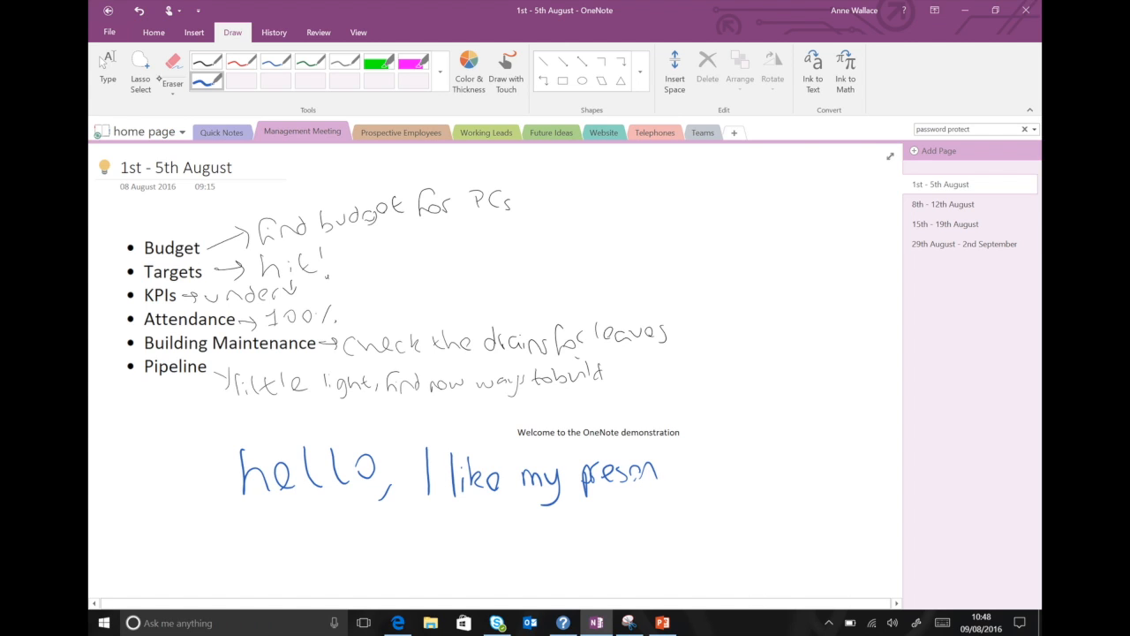
- Erase the unfinished last word of the blue handwriting and write "video underneith" in its place with the same pen
{"action": "left_click", "coordinate": [174, 66]}
{"action": "mouse_move", "coordinate": [657, 482]}
{"action": "left_mouse_down"}
{"action": "mouse_move", "coordinate": [601, 486]}
{"action": "mouse_move", "coordinate": [632, 484]}
{"action": "left_mouse_up"}
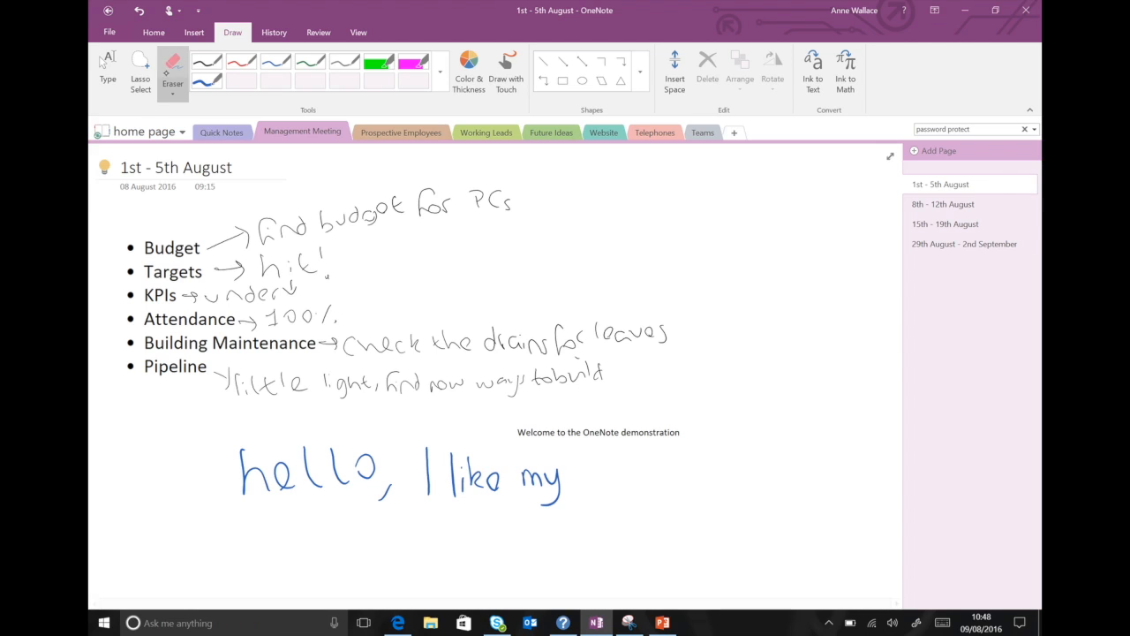
{"action": "left_click", "coordinate": [206, 81]}
{"action": "mouse_move", "coordinate": [585, 469]}
{"action": "left_mouse_down"}
{"action": "mouse_move", "coordinate": [615, 468]}
{"action": "mouse_move", "coordinate": [624, 488]}
{"action": "mouse_move", "coordinate": [648, 470]}
{"action": "mouse_move", "coordinate": [726, 481]}
{"action": "mouse_move", "coordinate": [727, 453]}
{"action": "mouse_move", "coordinate": [746, 470]}
{"action": "mouse_move", "coordinate": [789, 459]}
{"action": "mouse_move", "coordinate": [799, 472]}
{"action": "left_mouse_up"}
{"action": "mouse_move", "coordinate": [809, 451]}
{"action": "left_mouse_down"}
{"action": "mouse_move", "coordinate": [808, 468]}
{"action": "mouse_move", "coordinate": [849, 478]}
{"action": "left_mouse_up"}
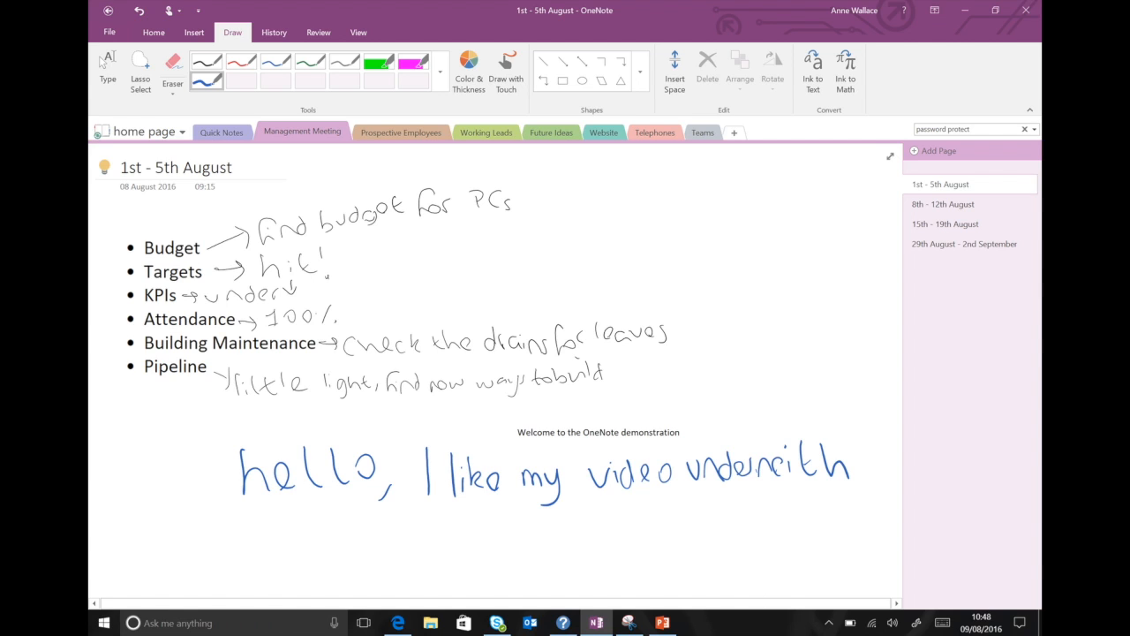
{"action": "left_click", "coordinate": [507, 77]}
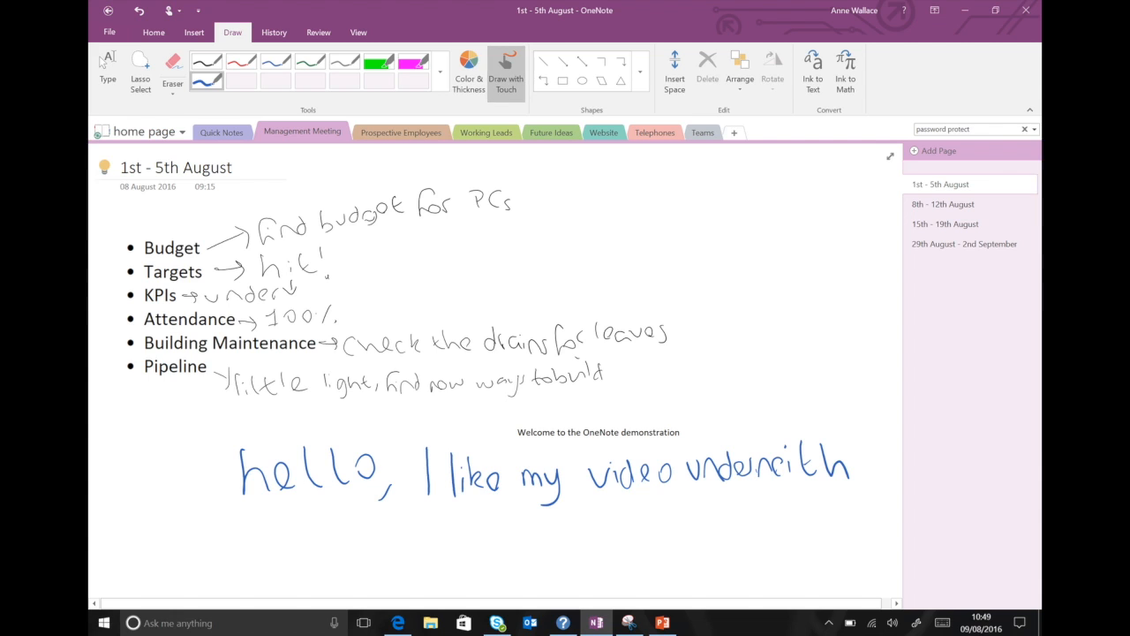
{"action": "left_click", "coordinate": [640, 71]}
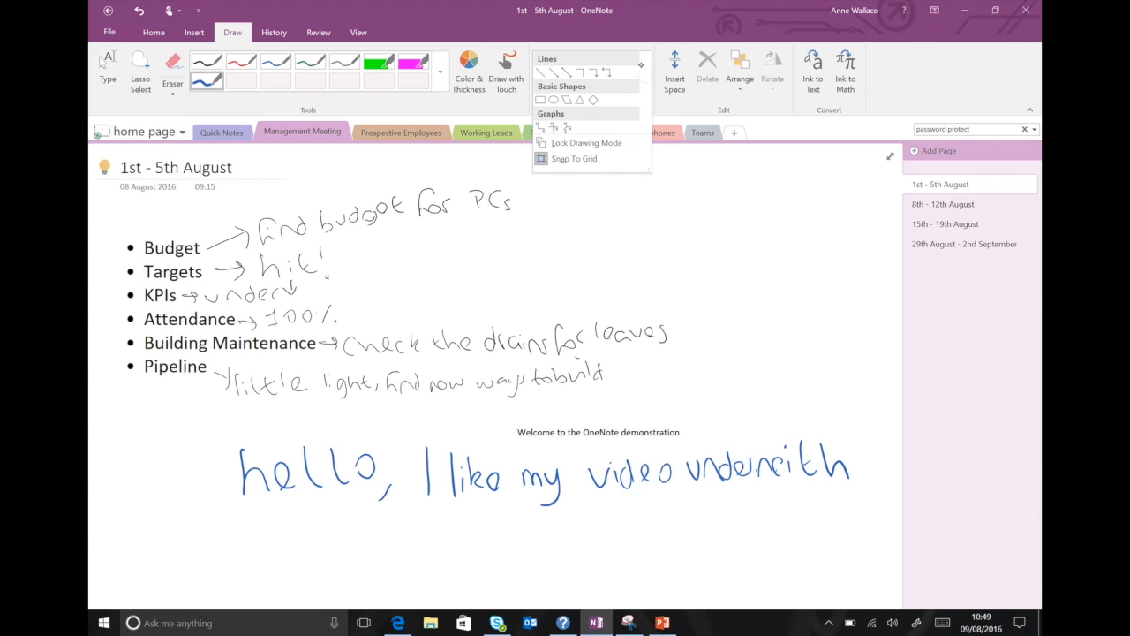
{"action": "left_click", "coordinate": [594, 159]}
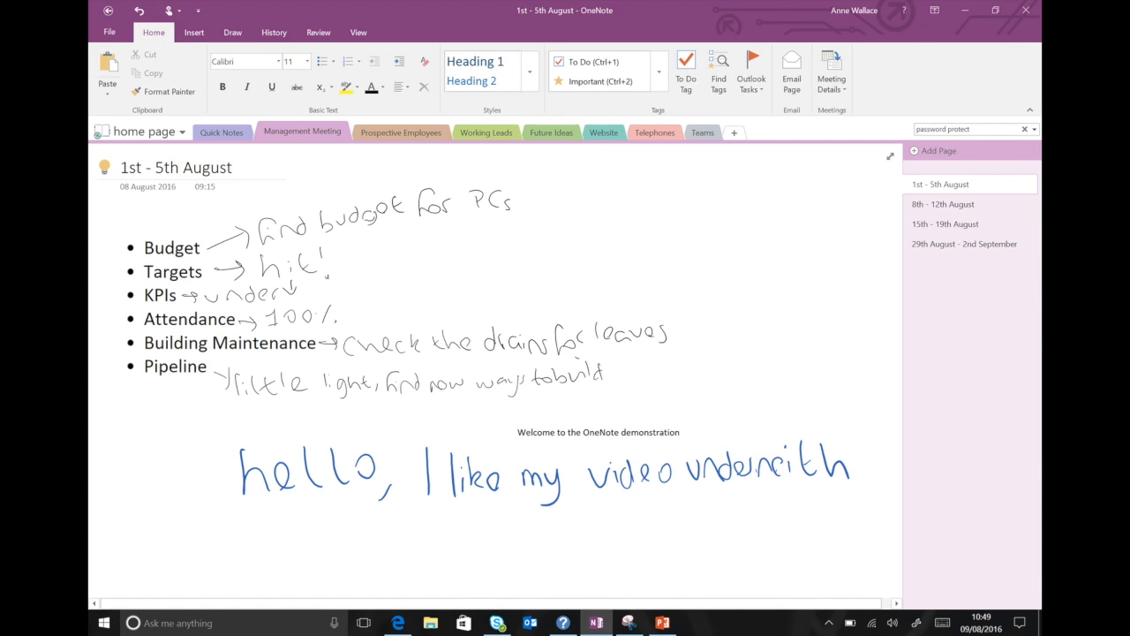
- Open the 29th August - 2nd September page and attach the Office 365 Planner PDF beside the page title
{"action": "left_click", "coordinate": [974, 205]}
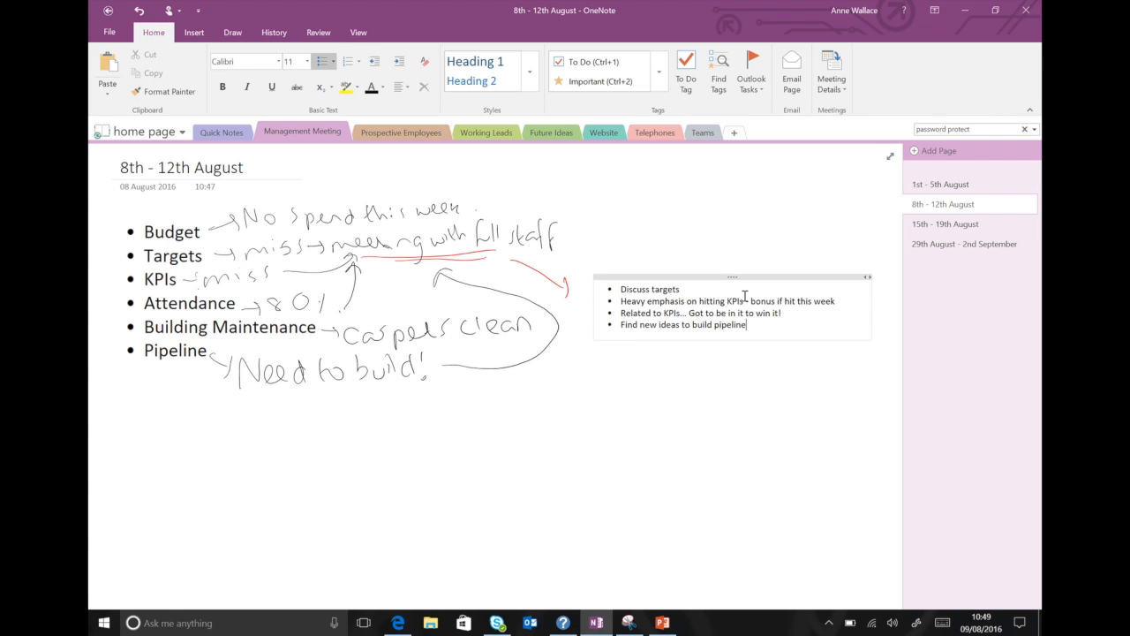
{"action": "left_click", "coordinate": [963, 244]}
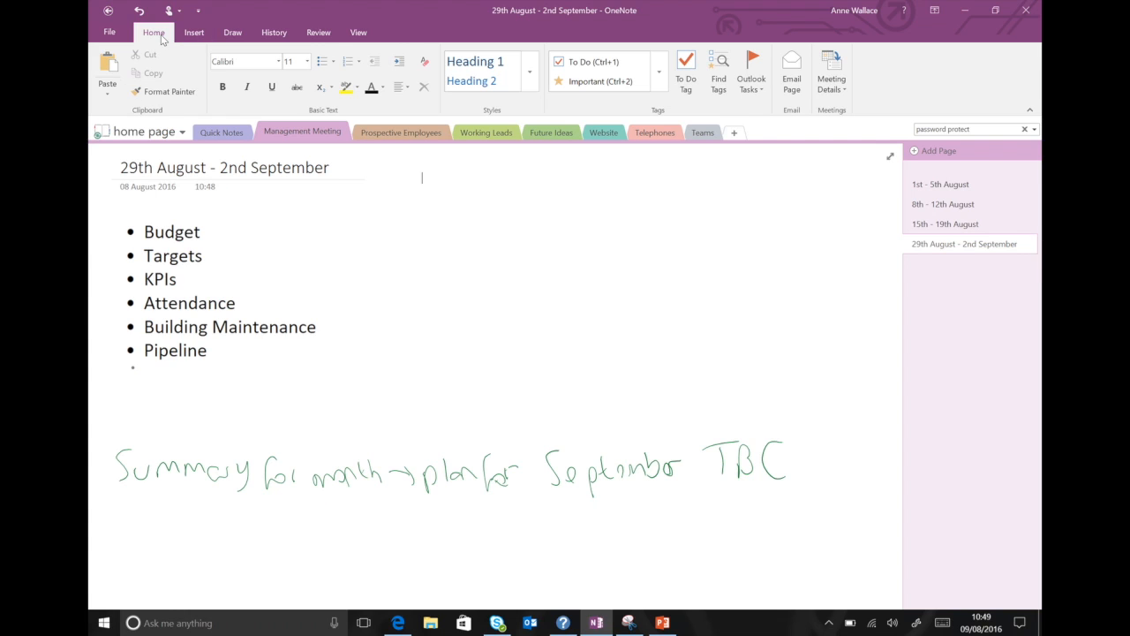
{"action": "left_click", "coordinate": [198, 36]}
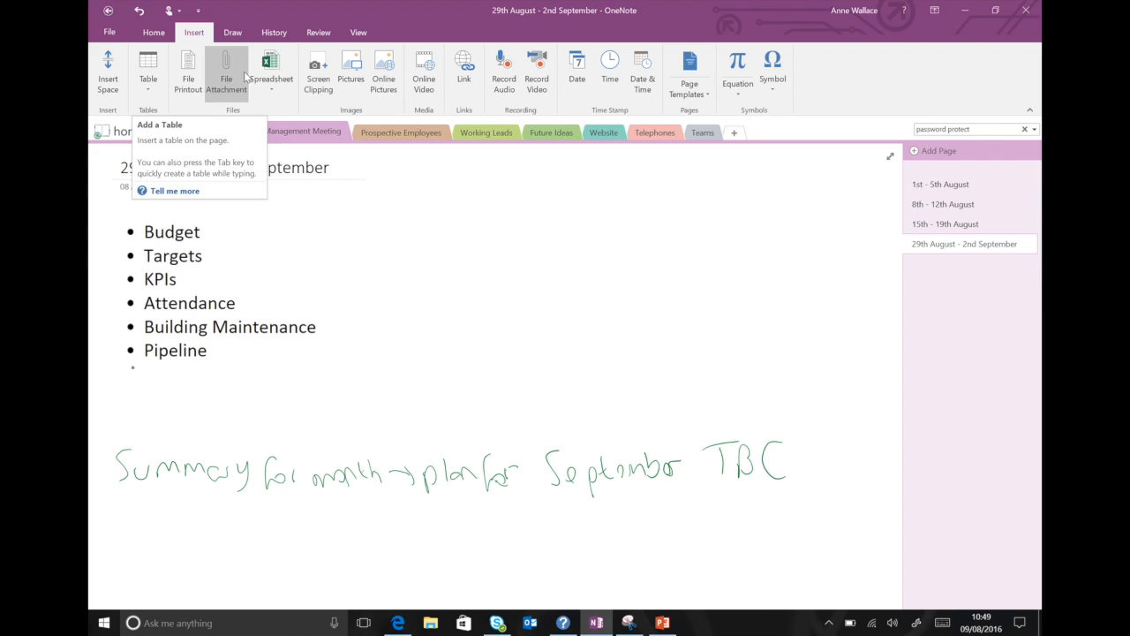
{"action": "left_click", "coordinate": [272, 71]}
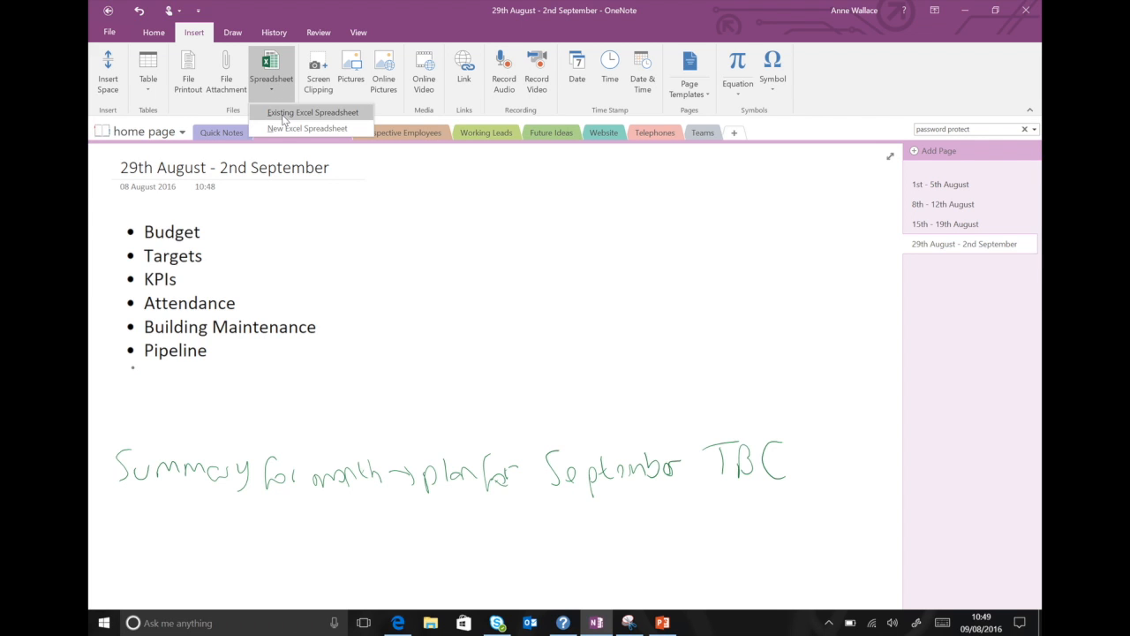
{"action": "left_click", "coordinate": [196, 85]}
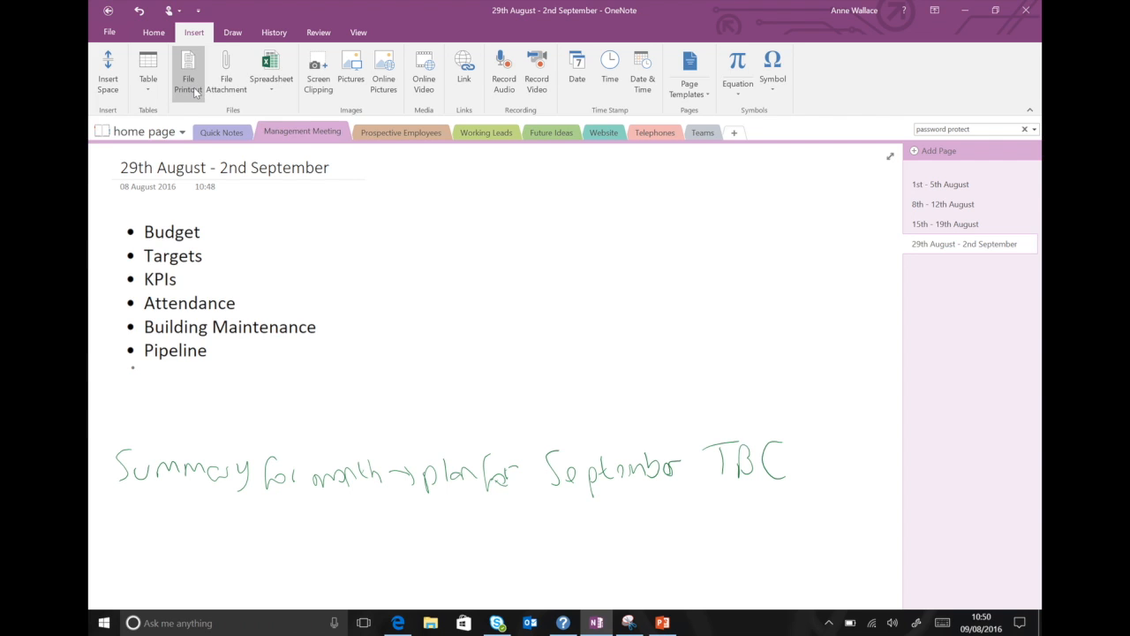
{"action": "left_click", "coordinate": [217, 82]}
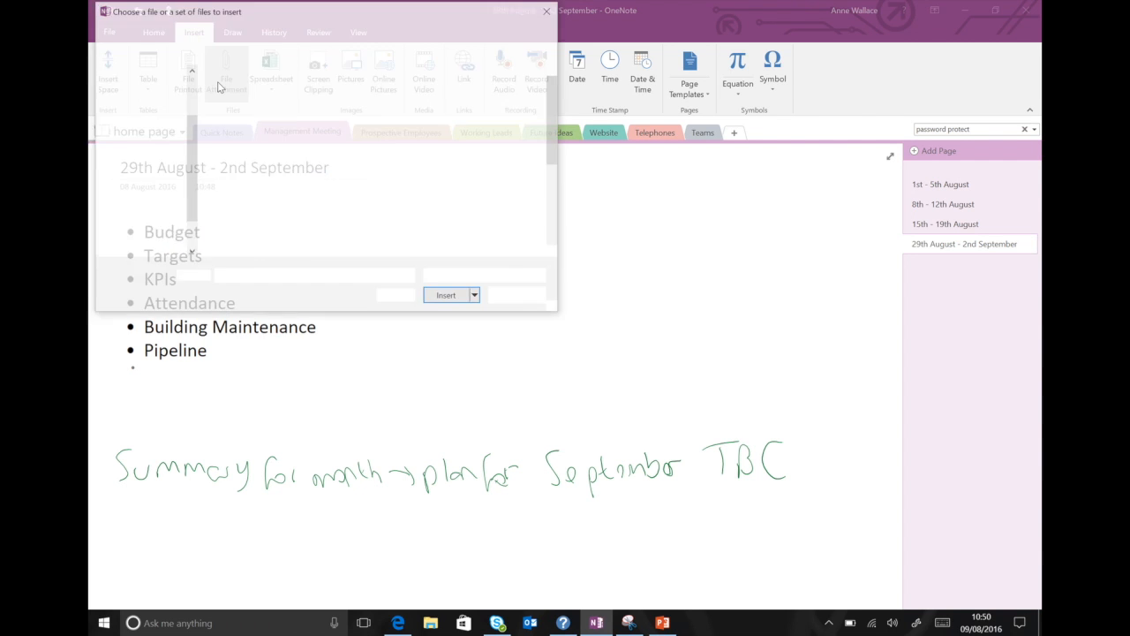
{"action": "left_click", "coordinate": [413, 212]}
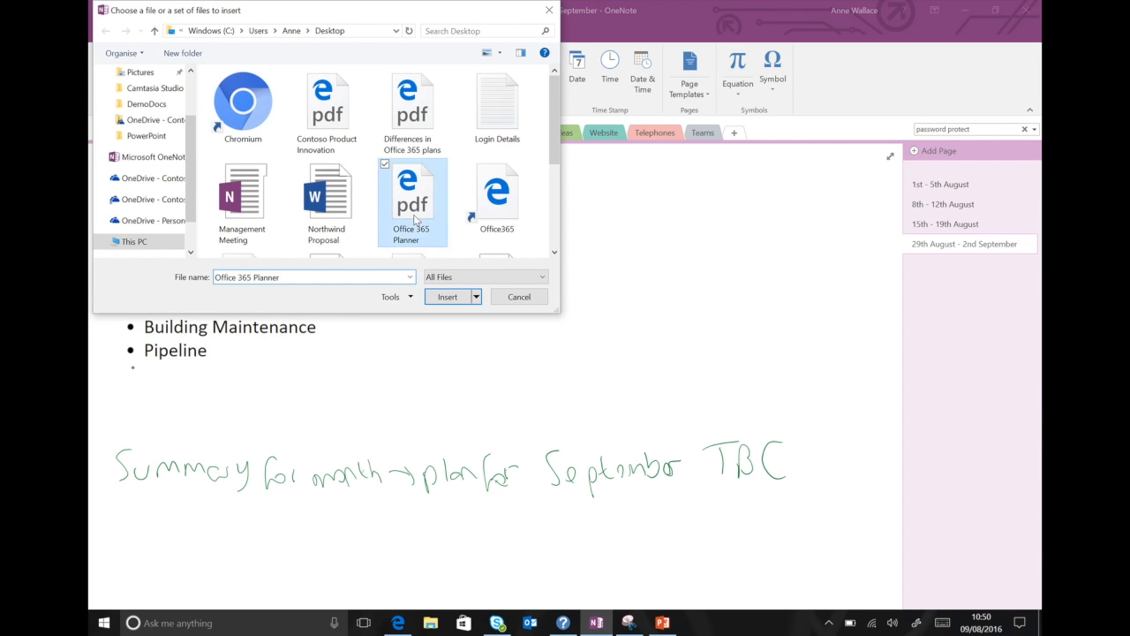
{"action": "double_click", "coordinate": [415, 219]}
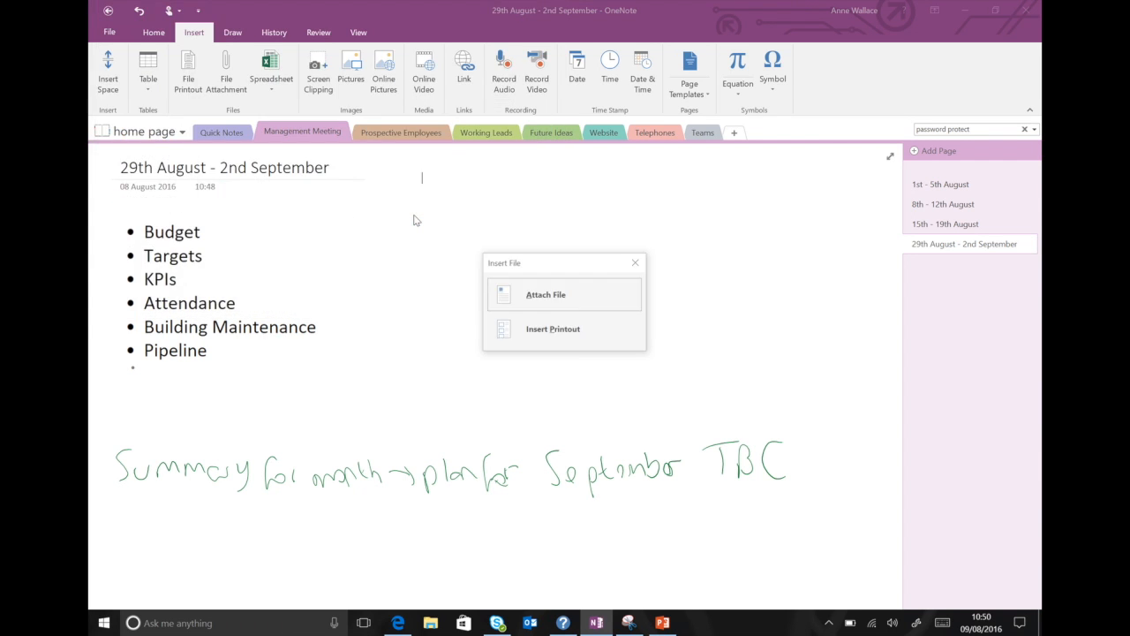
{"action": "left_click", "coordinate": [566, 297]}
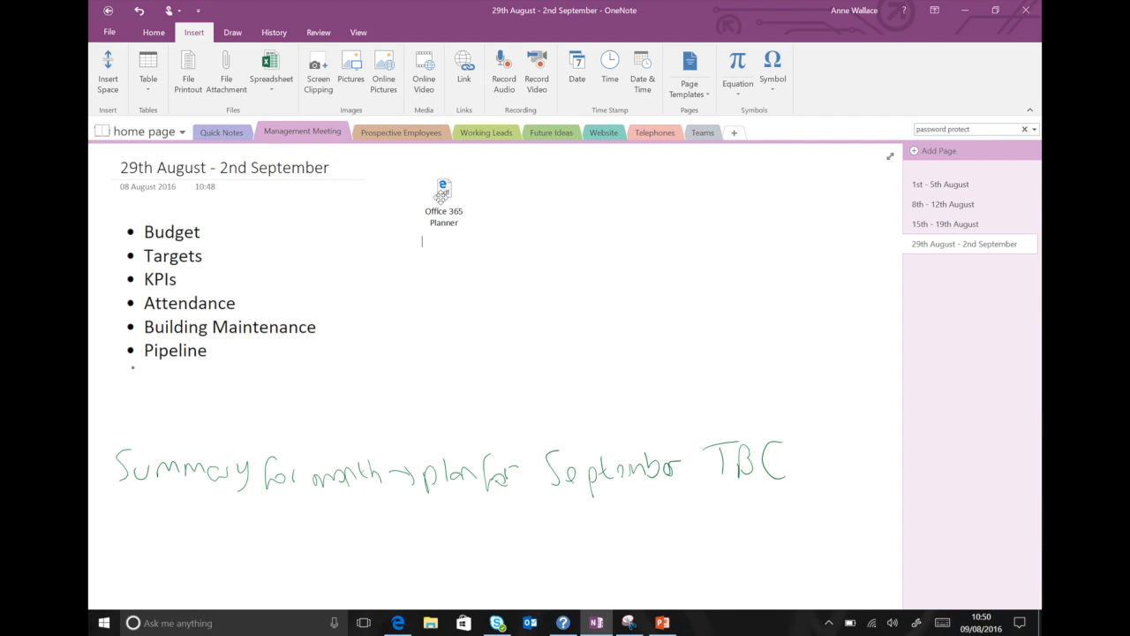
- Move the home page notebook below Office 365 in the notebook list and open the Office 365 notebook
{"action": "left_click", "coordinate": [145, 132]}
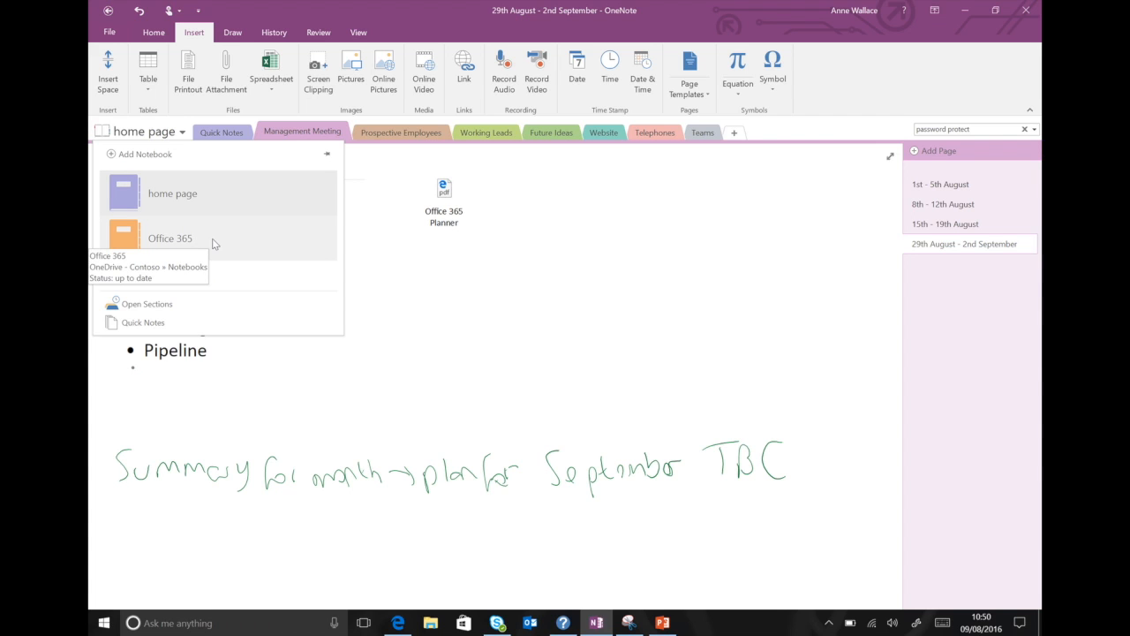
{"action": "left_click_drag", "start_coordinate": [210, 186], "coordinate": [215, 225]}
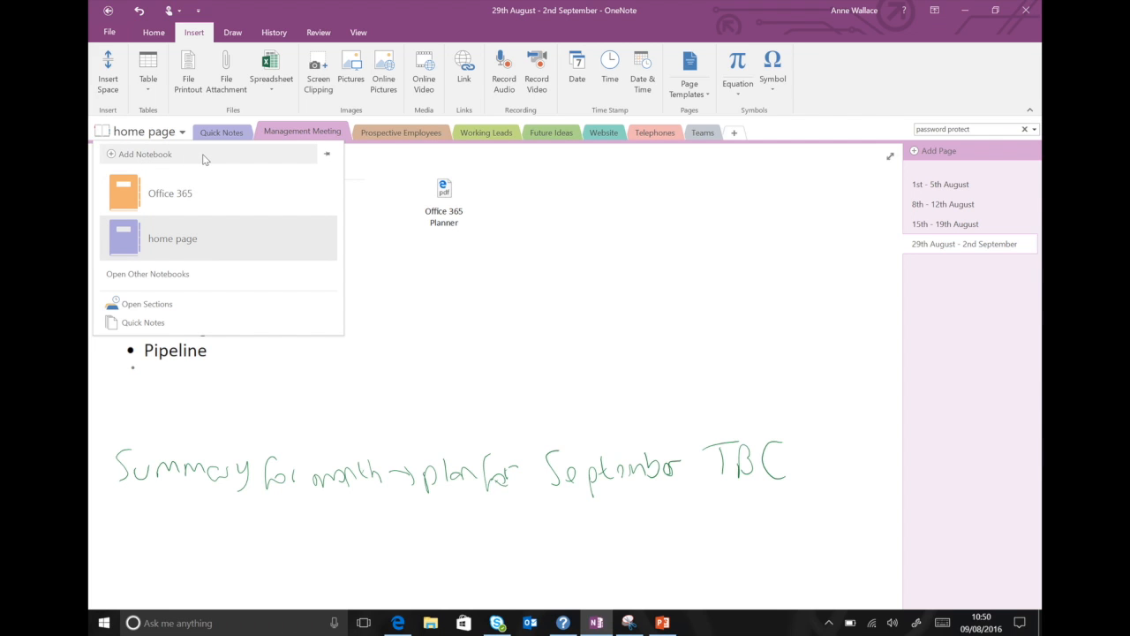
{"action": "left_click", "coordinate": [206, 194]}
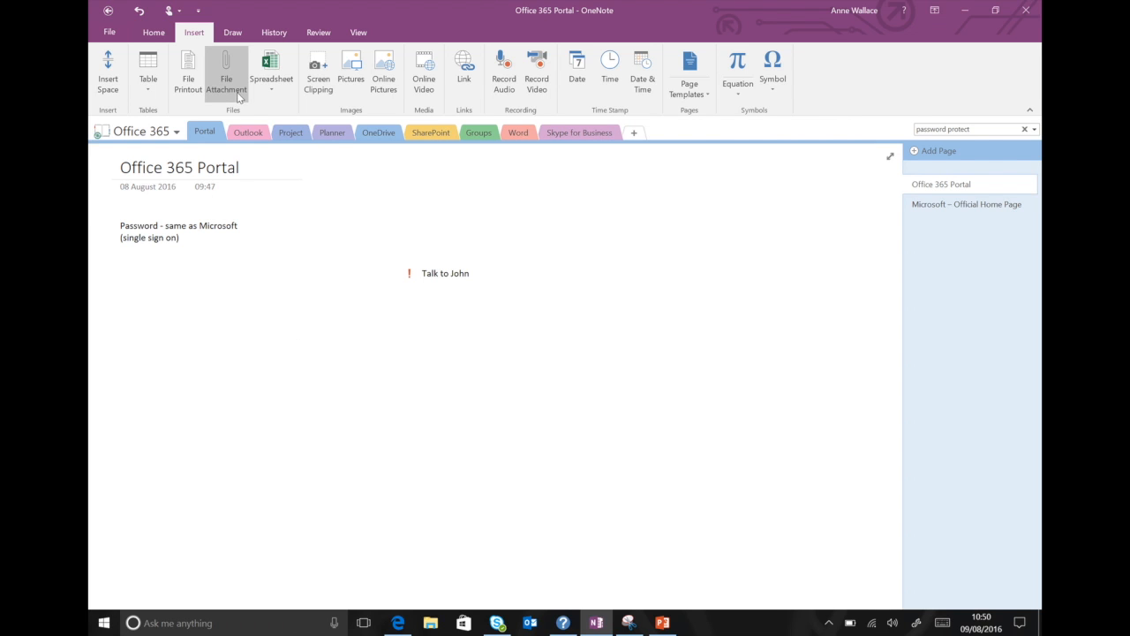
- Attach the Office 365 Planner PDF as a file beside the introductory paragraph on the Planner section's page
{"action": "left_click", "coordinate": [331, 134]}
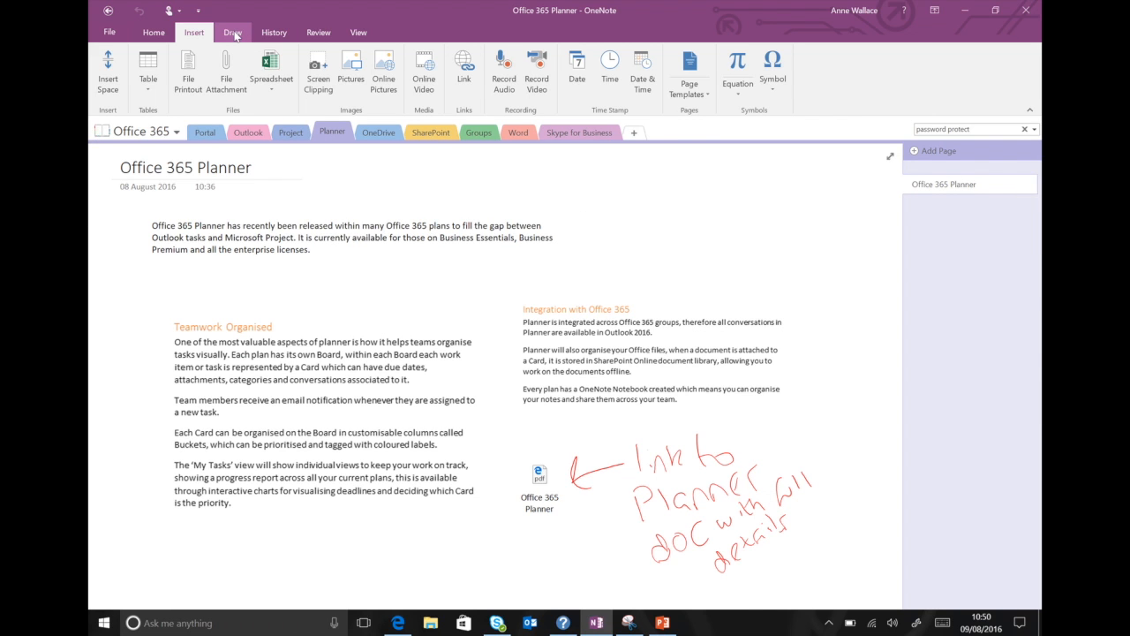
{"action": "left_click", "coordinate": [227, 82]}
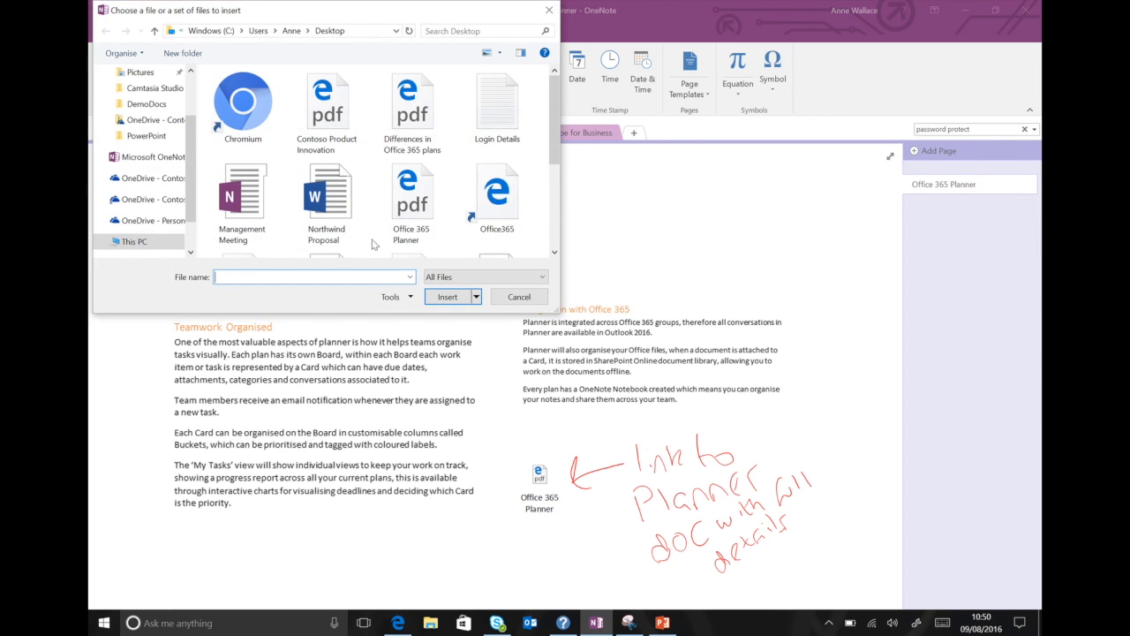
{"action": "double_click", "coordinate": [427, 208]}
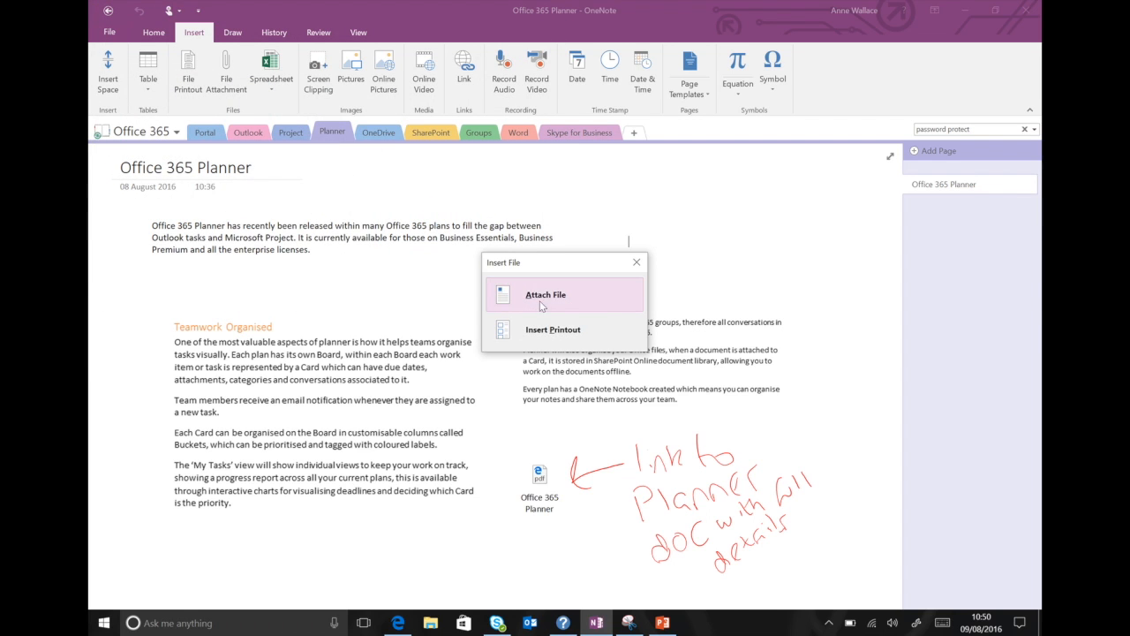
{"action": "left_click", "coordinate": [551, 303]}
- Open the Office 365 Planner PDF attached beside the introductory paragraph, read it through in Edge and return to OneNote
{"action": "left_click", "coordinate": [673, 255]}
{"action": "double_click", "coordinate": [655, 254]}
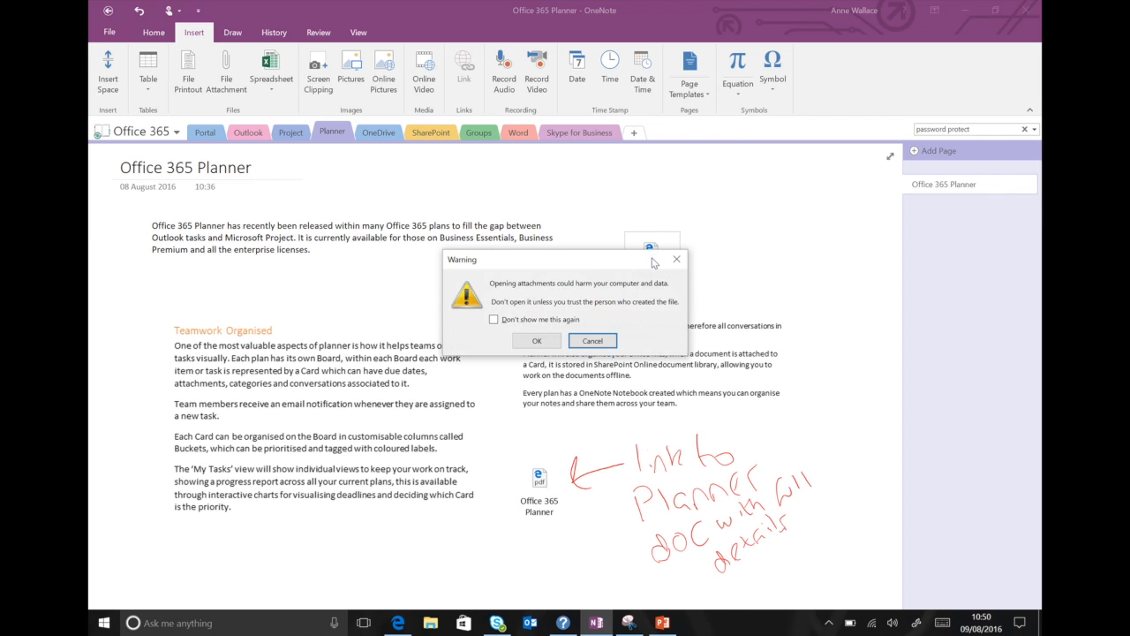
{"action": "left_click", "coordinate": [545, 333]}
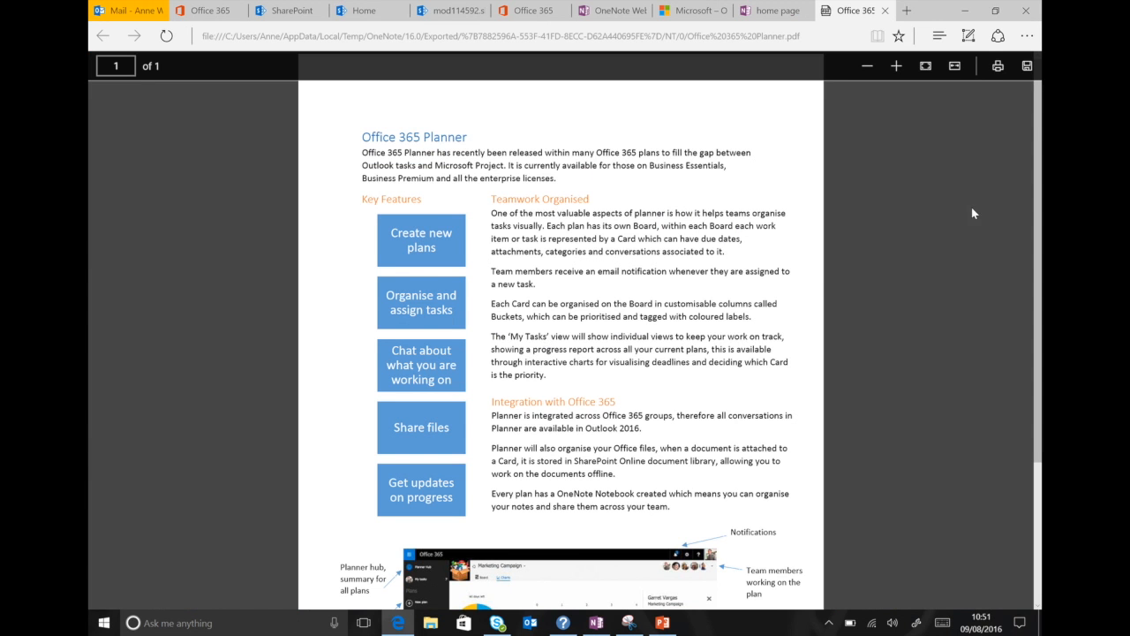
{"action": "scroll", "coordinate": [1042, 427], "scroll_direction": "down", "scroll_amount": 3}
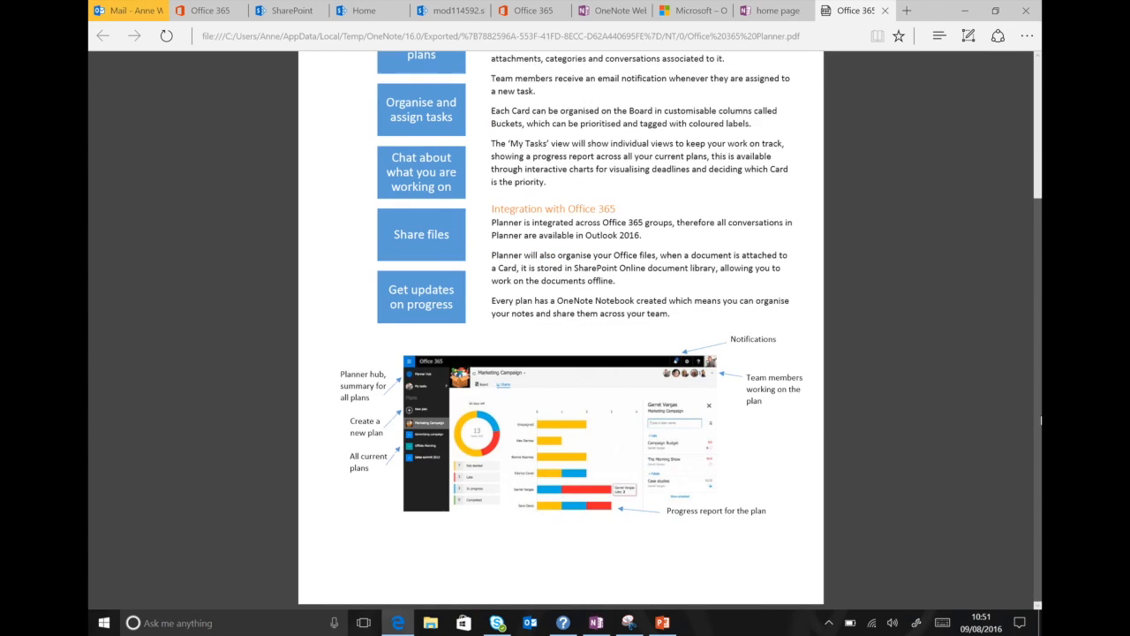
{"action": "left_click_drag", "start_coordinate": [1041, 427], "coordinate": [1022, 208]}
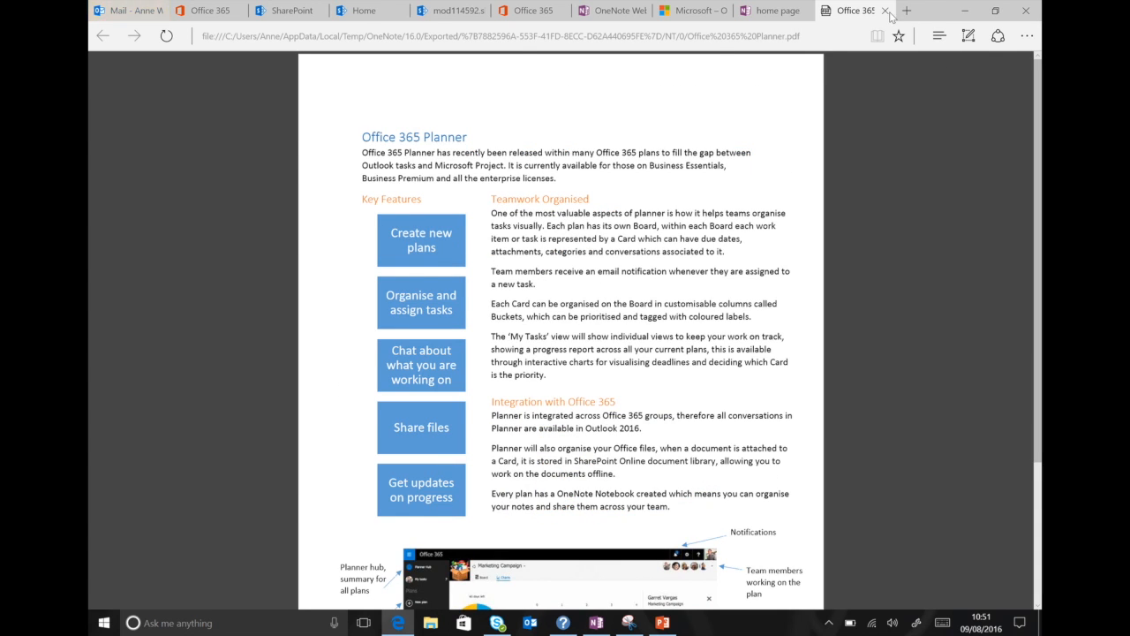
{"action": "left_click", "coordinate": [965, 10]}
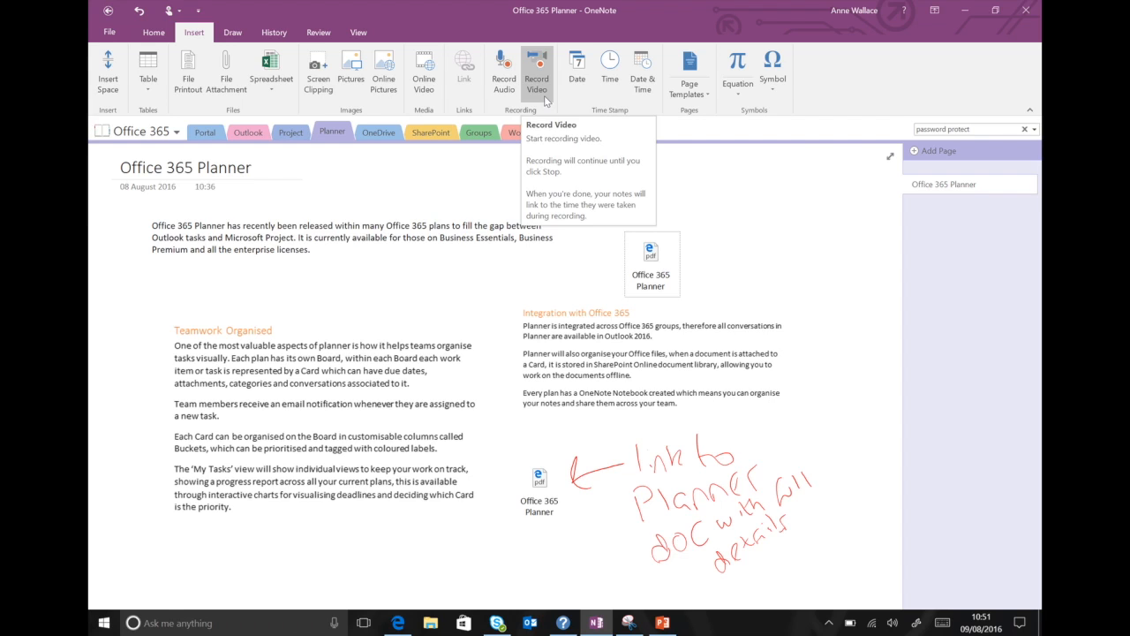
- Insert a date stamp, a time stamp and a combined date and time stamp in a new note beside the attached PDF
{"action": "left_click", "coordinate": [723, 234]}
{"action": "left_click", "coordinate": [580, 88]}
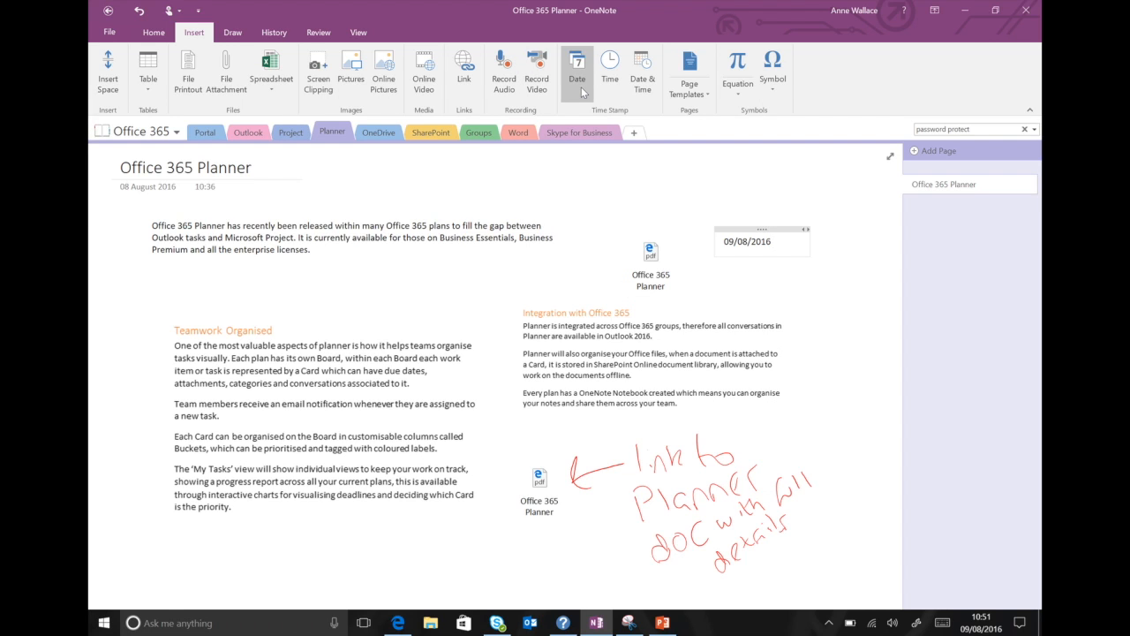
{"action": "left_click", "coordinate": [610, 74]}
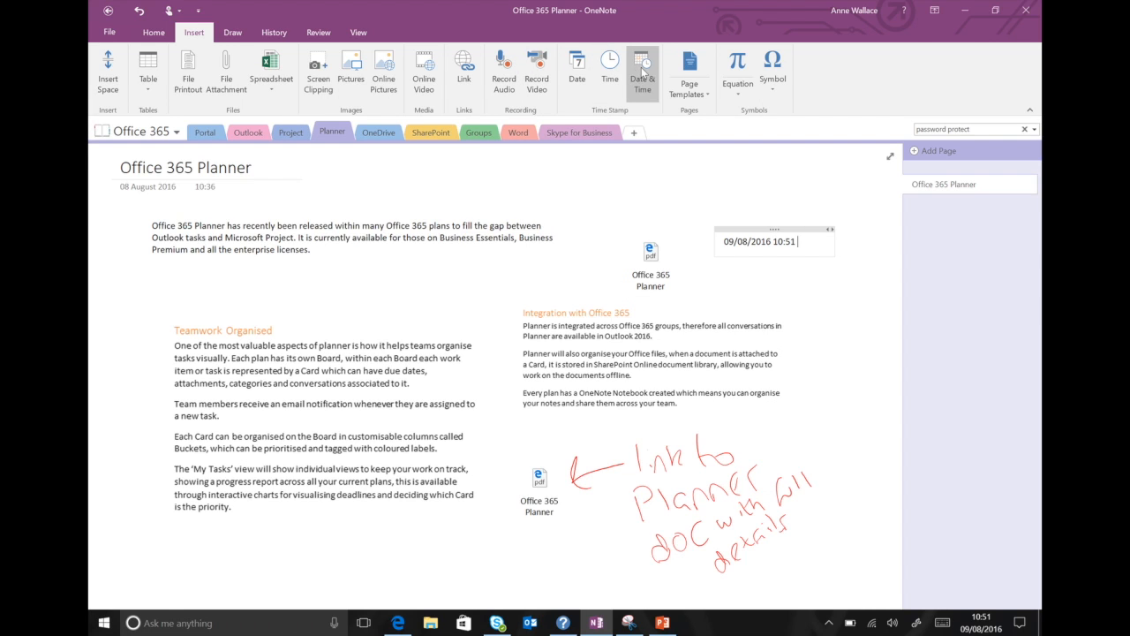
{"action": "left_click", "coordinate": [642, 67]}
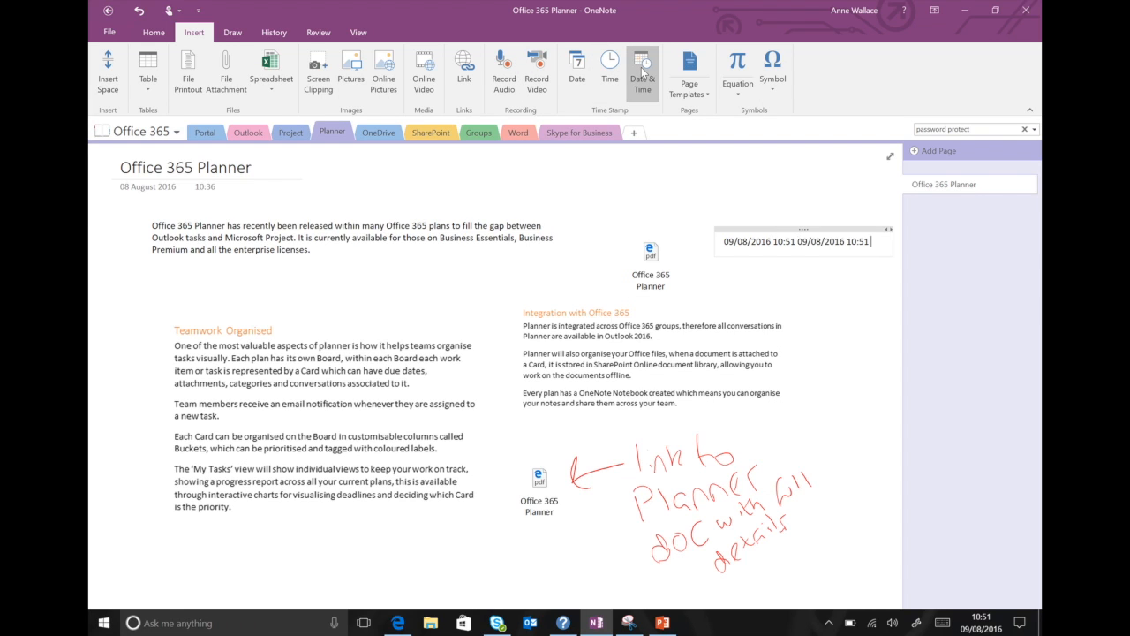
- Look through the page template, author history and page version options and the proofing and language tools
{"action": "left_click", "coordinate": [681, 95]}
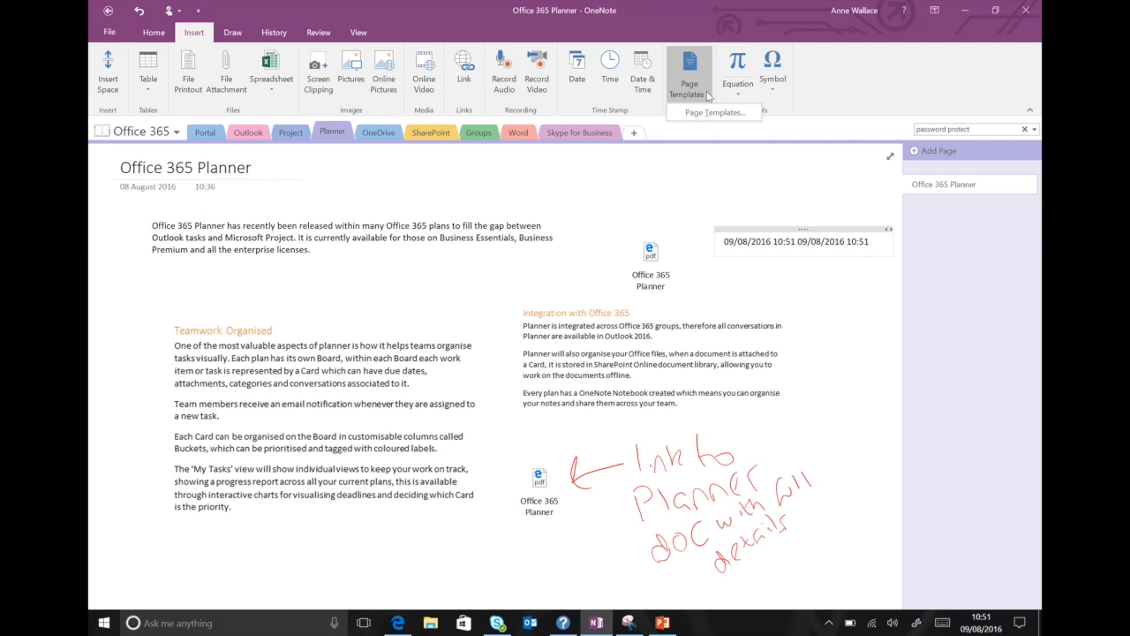
{"action": "left_click", "coordinate": [602, 212]}
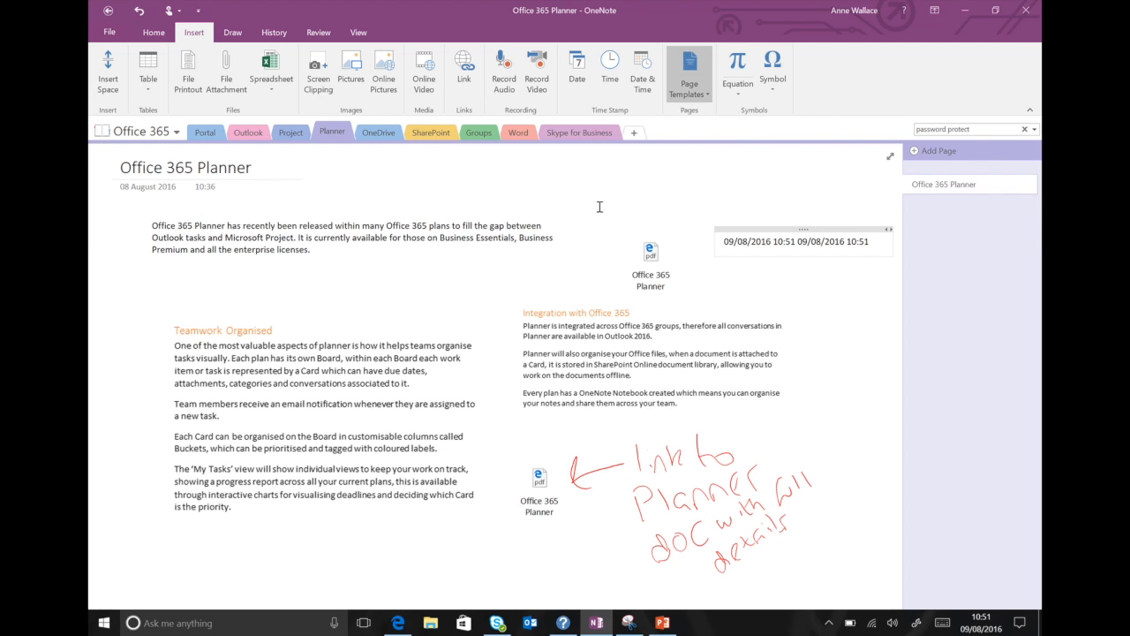
{"action": "left_click", "coordinate": [273, 32]}
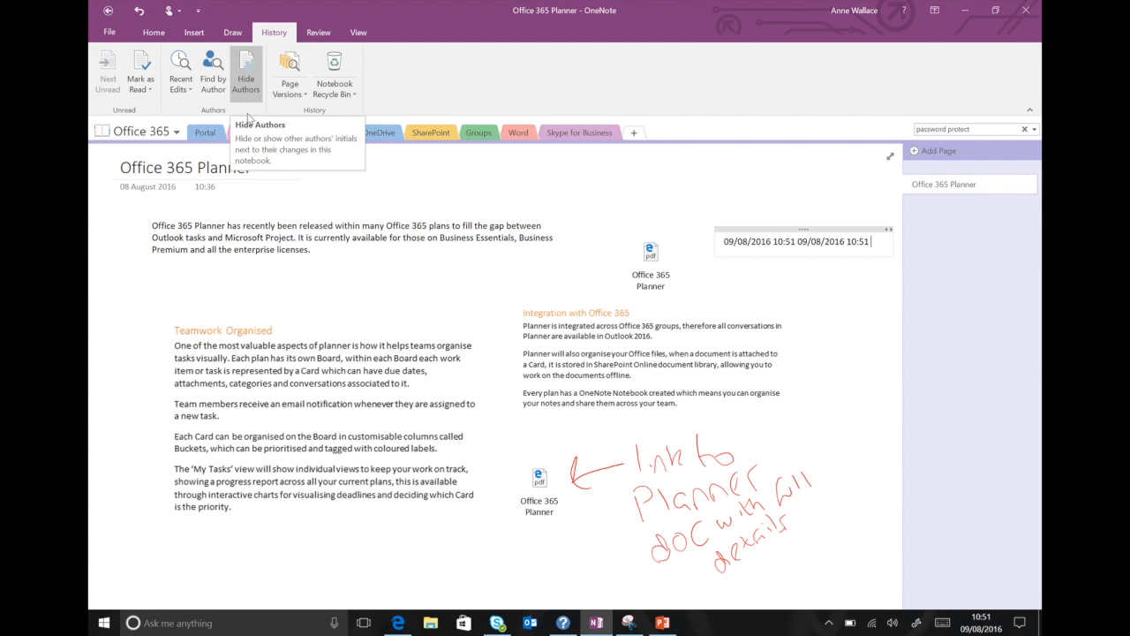
{"action": "left_click", "coordinate": [248, 104]}
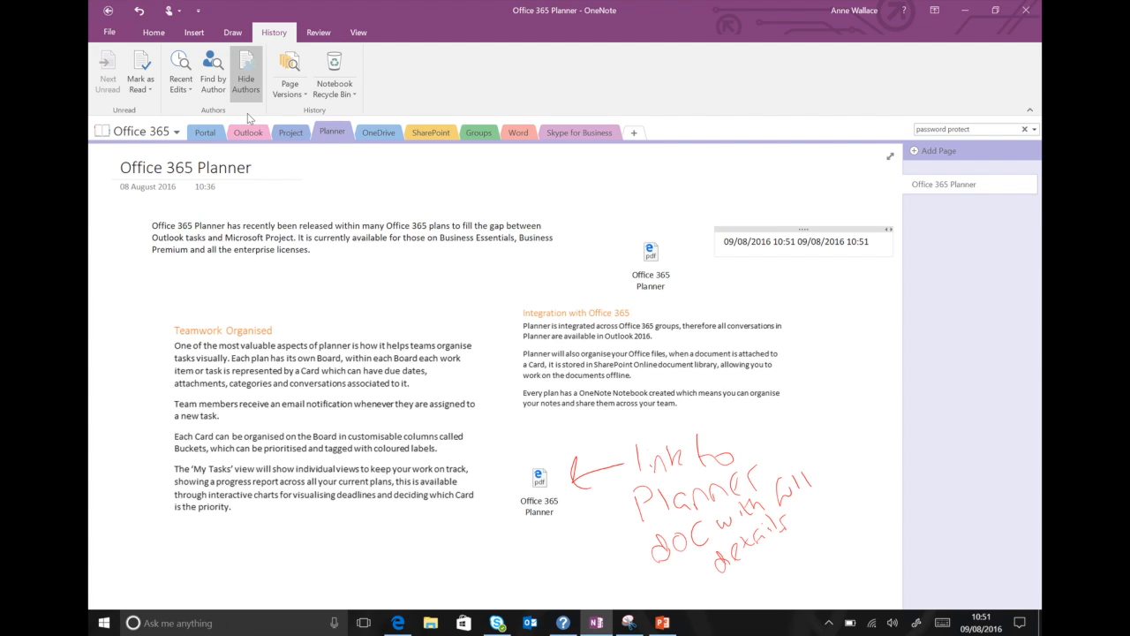
{"action": "left_click", "coordinate": [289, 93]}
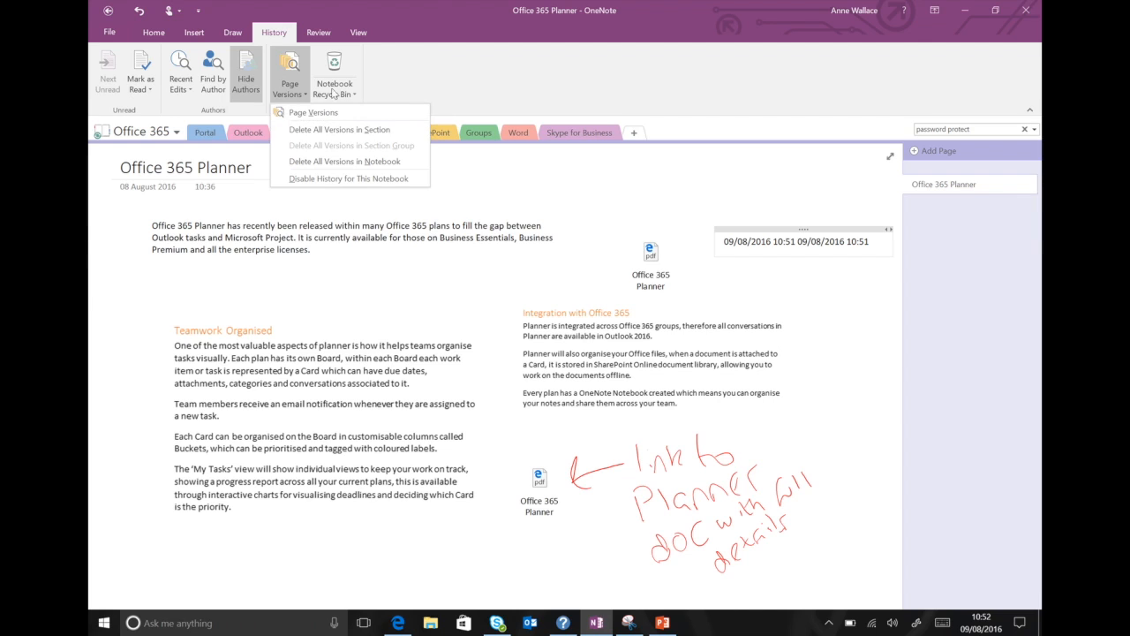
{"action": "left_click", "coordinate": [341, 228]}
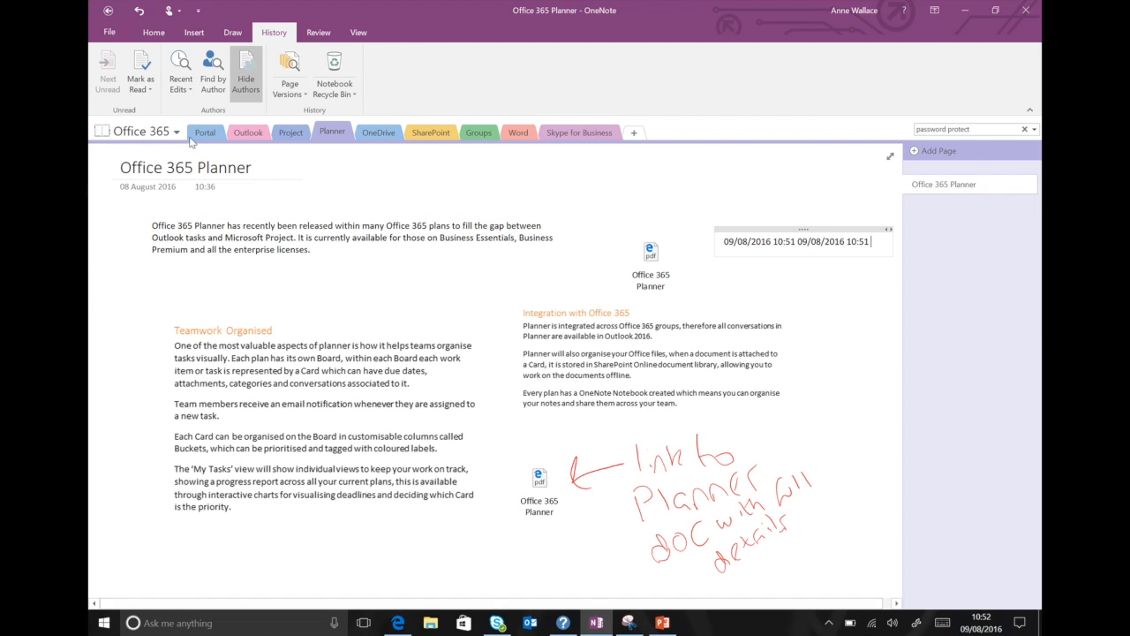
{"action": "left_click", "coordinate": [311, 34]}
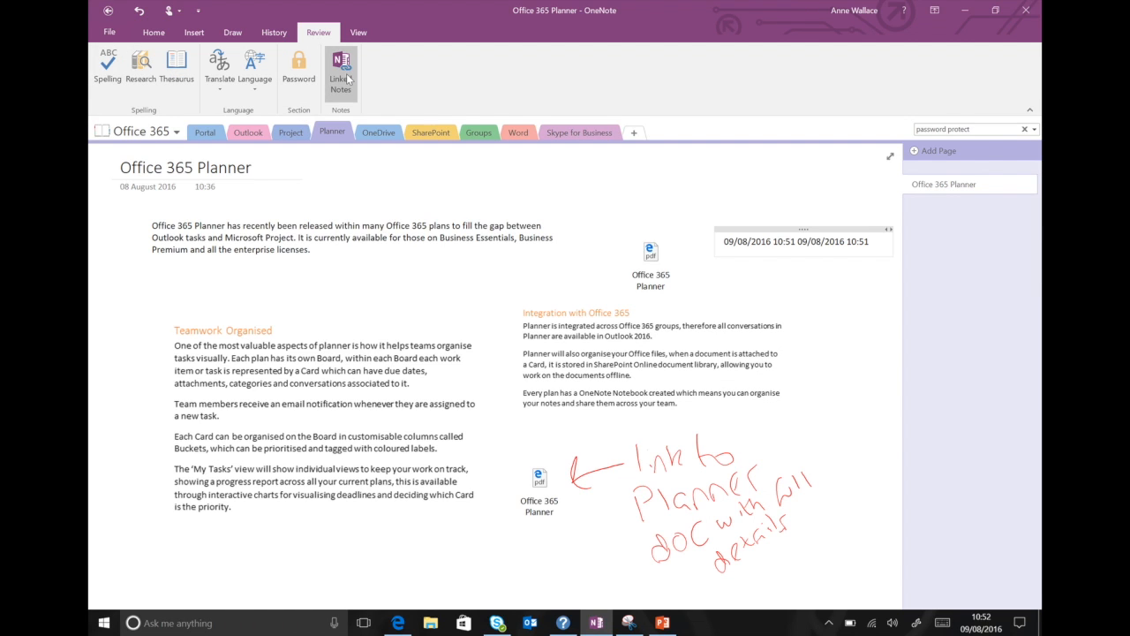
- Show the Office 365 Planner page in Full Page View and return to Normal View
{"action": "left_click", "coordinate": [358, 32]}
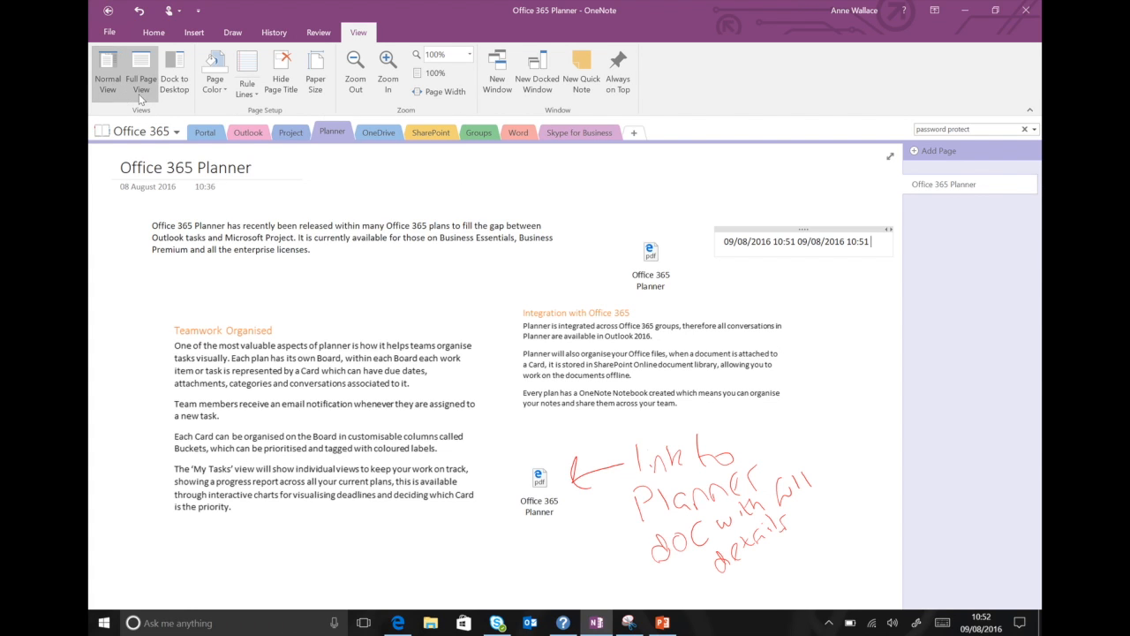
{"action": "left_click", "coordinate": [141, 97]}
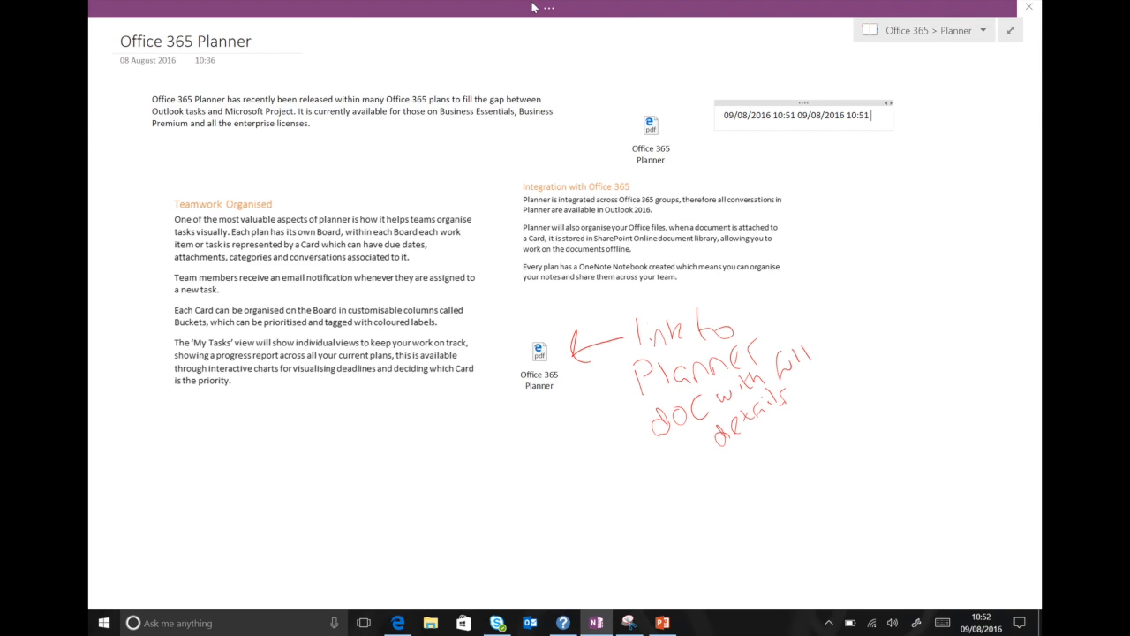
{"action": "left_click", "coordinate": [576, 7]}
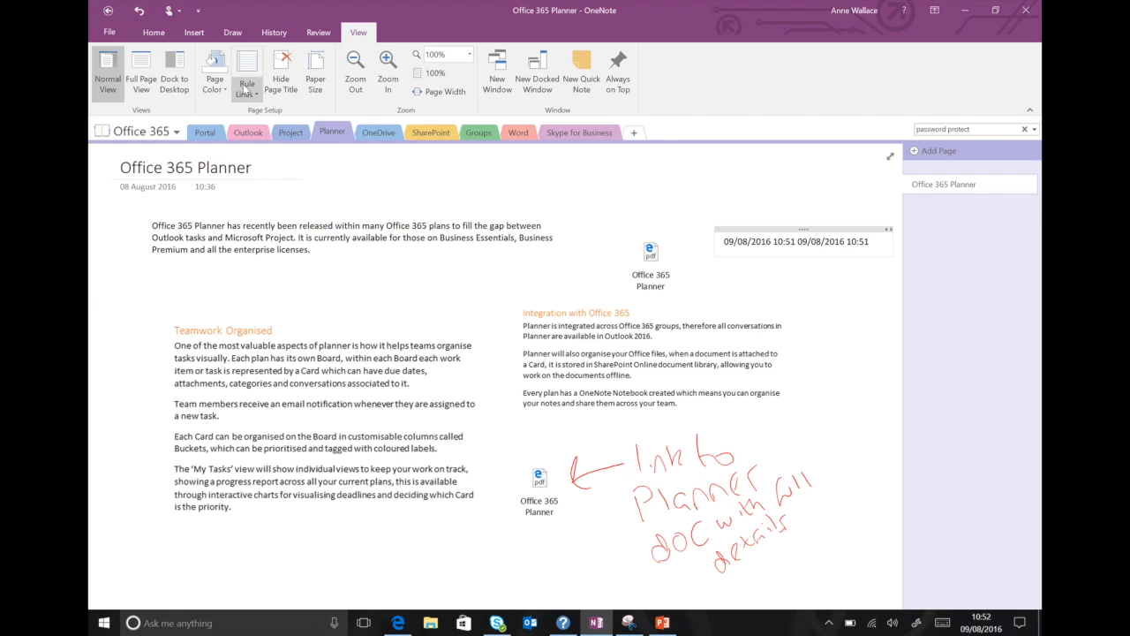
- Preview the rule line and grid line styles available for the page background
{"action": "left_click", "coordinate": [240, 100]}
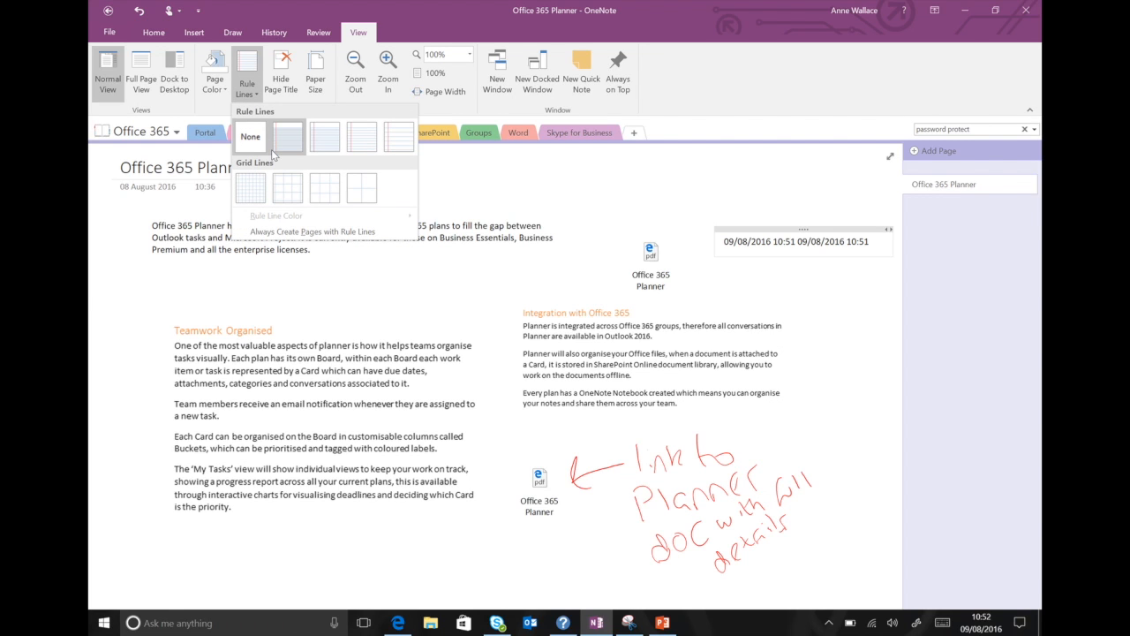
{"action": "left_click", "coordinate": [362, 133]}
{"action": "left_click", "coordinate": [246, 79]}
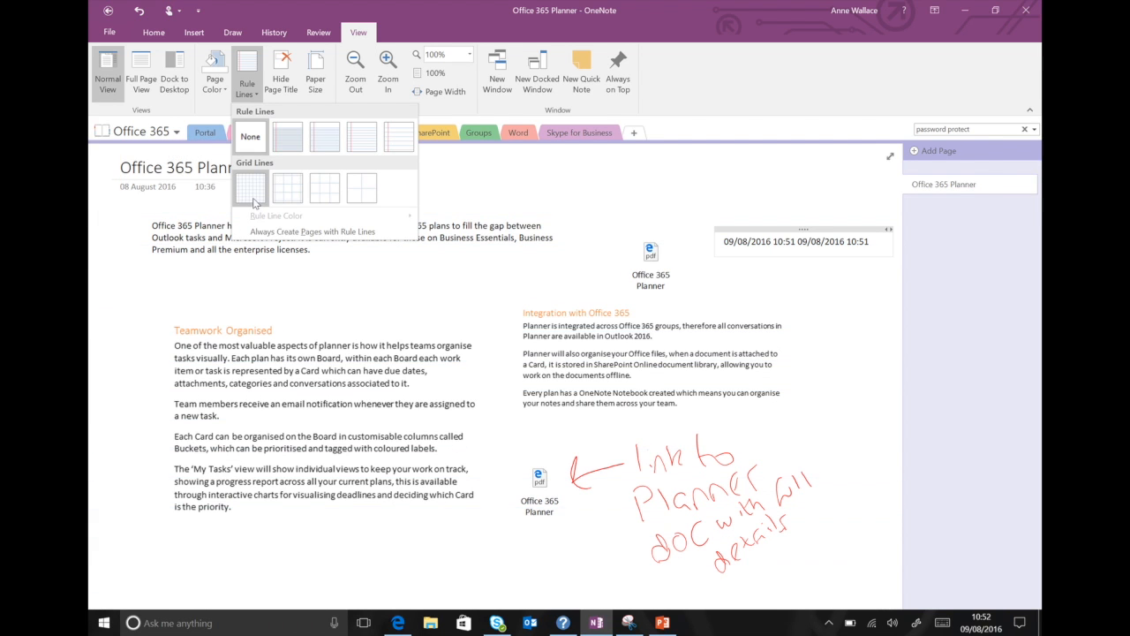
{"action": "left_click", "coordinate": [278, 199]}
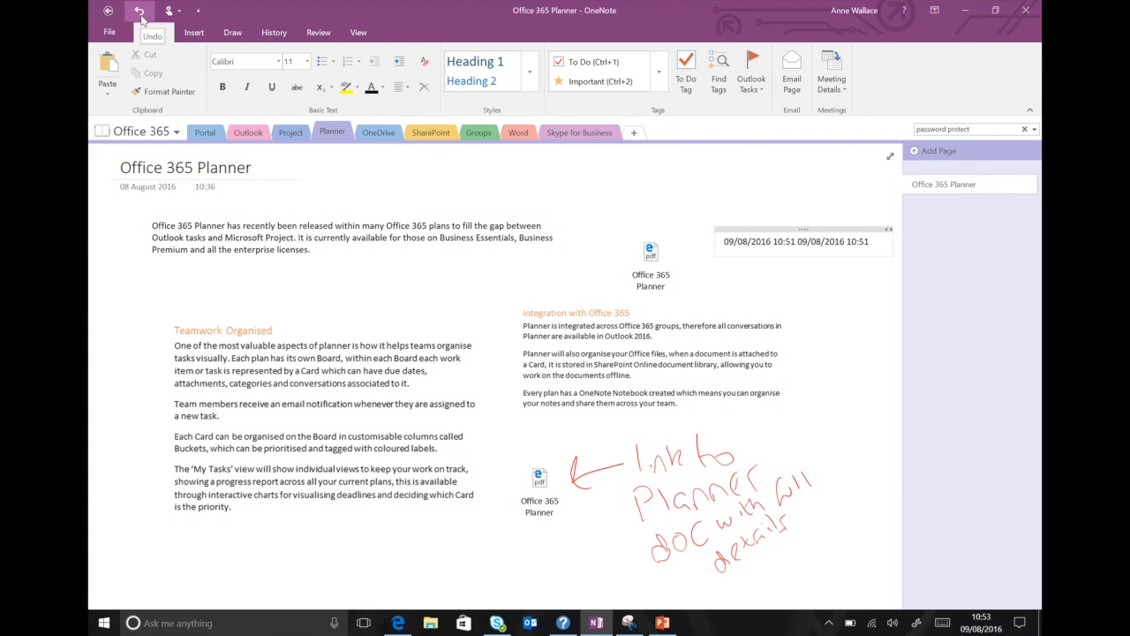
{"action": "left_click", "coordinate": [182, 13]}
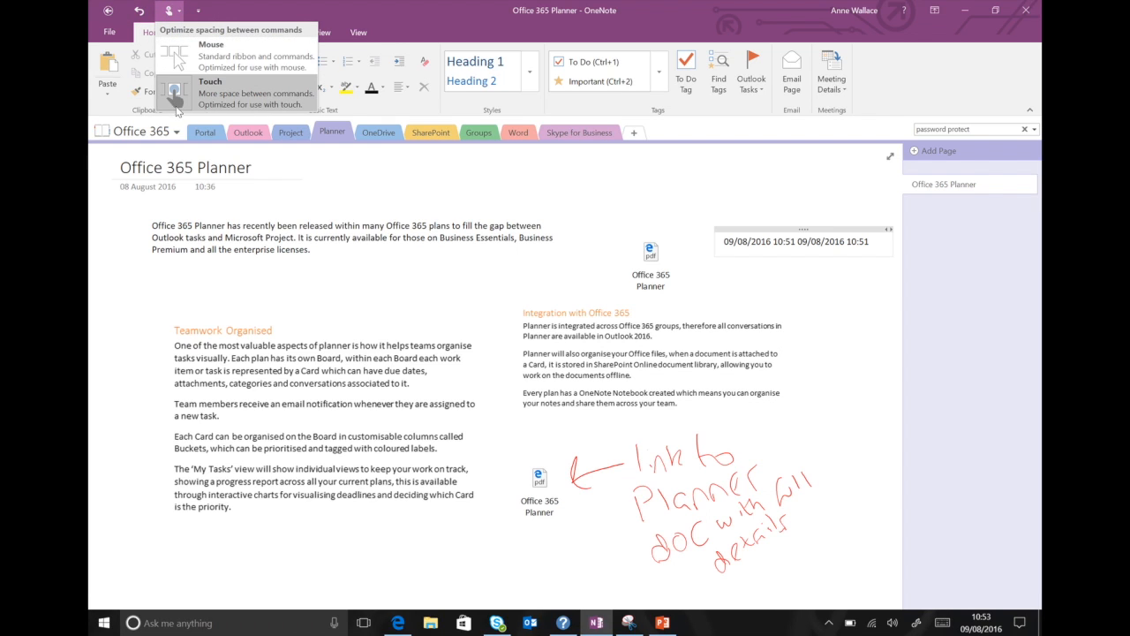
{"action": "left_click", "coordinate": [198, 10]}
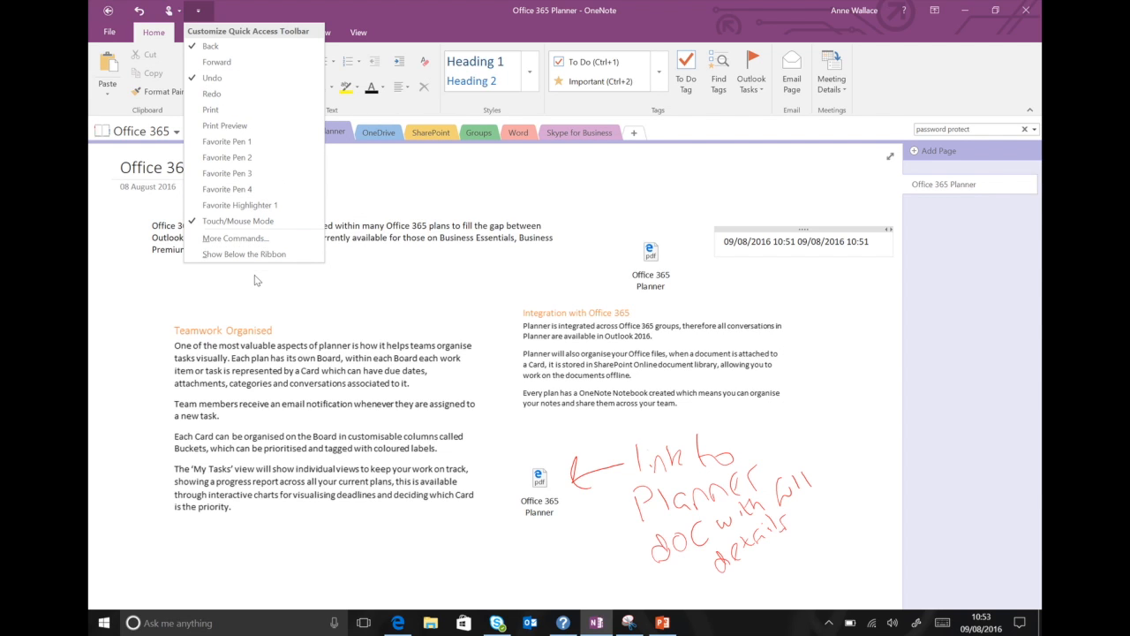
{"action": "left_click", "coordinate": [275, 310]}
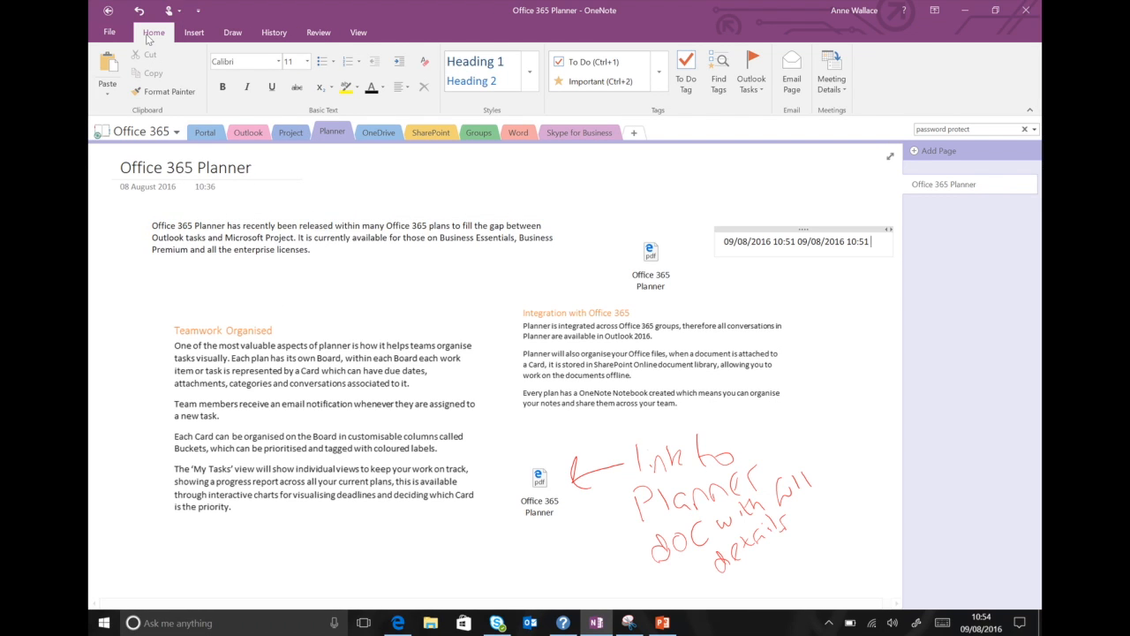
- View the sharing options of the Office 365 notebook and open the Share or Move options for the home page notebook
{"action": "left_click", "coordinate": [110, 31]}
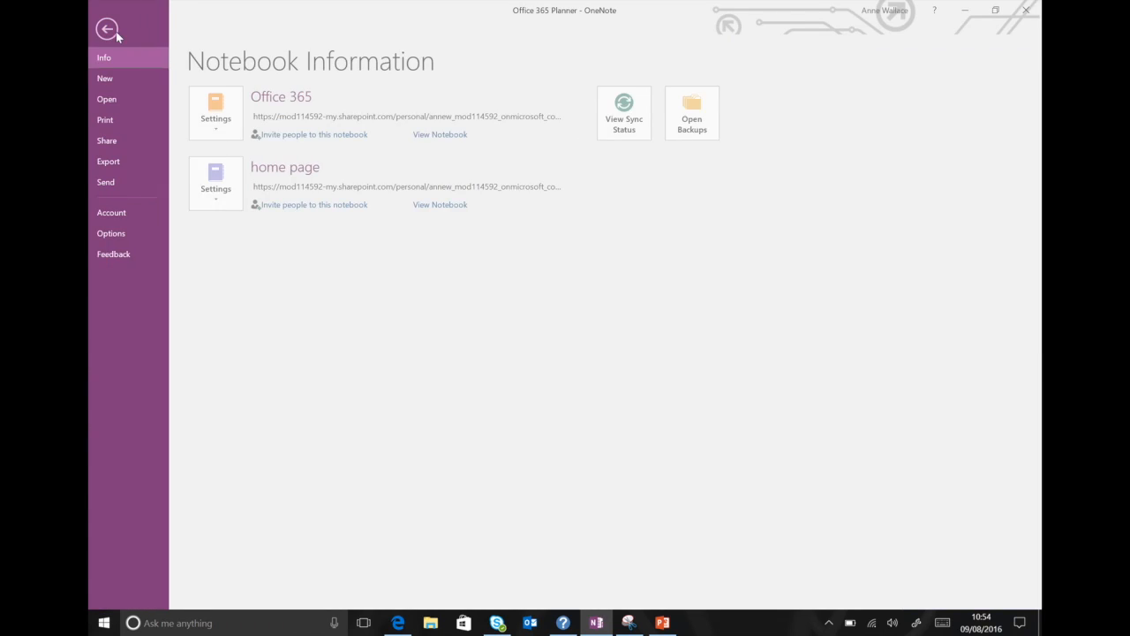
{"action": "left_click", "coordinate": [116, 142]}
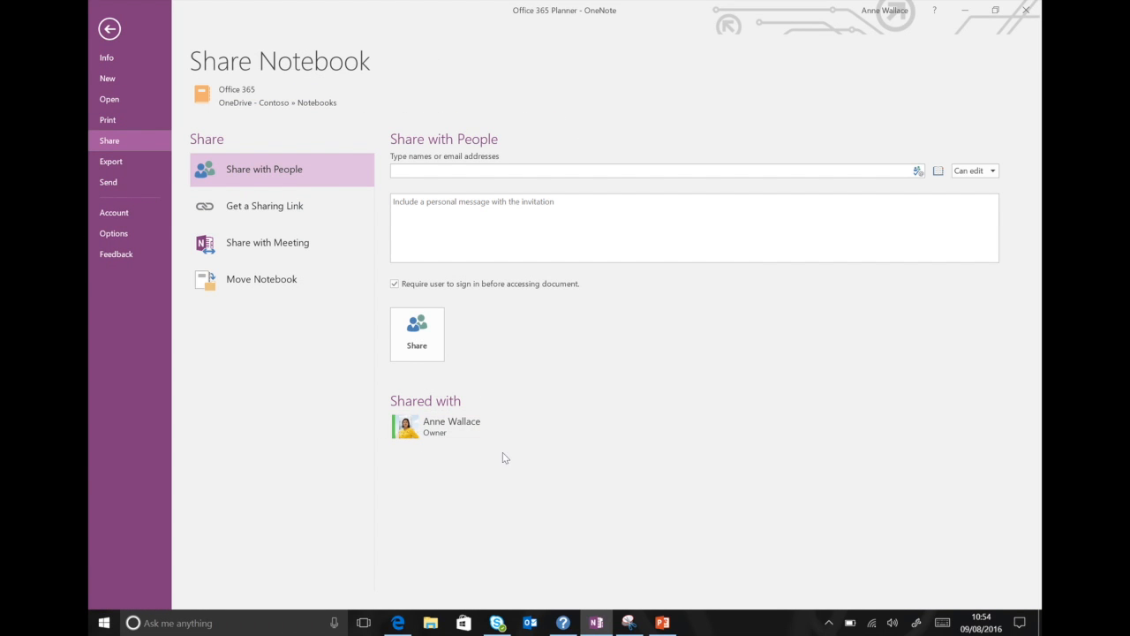
{"action": "left_click", "coordinate": [137, 56]}
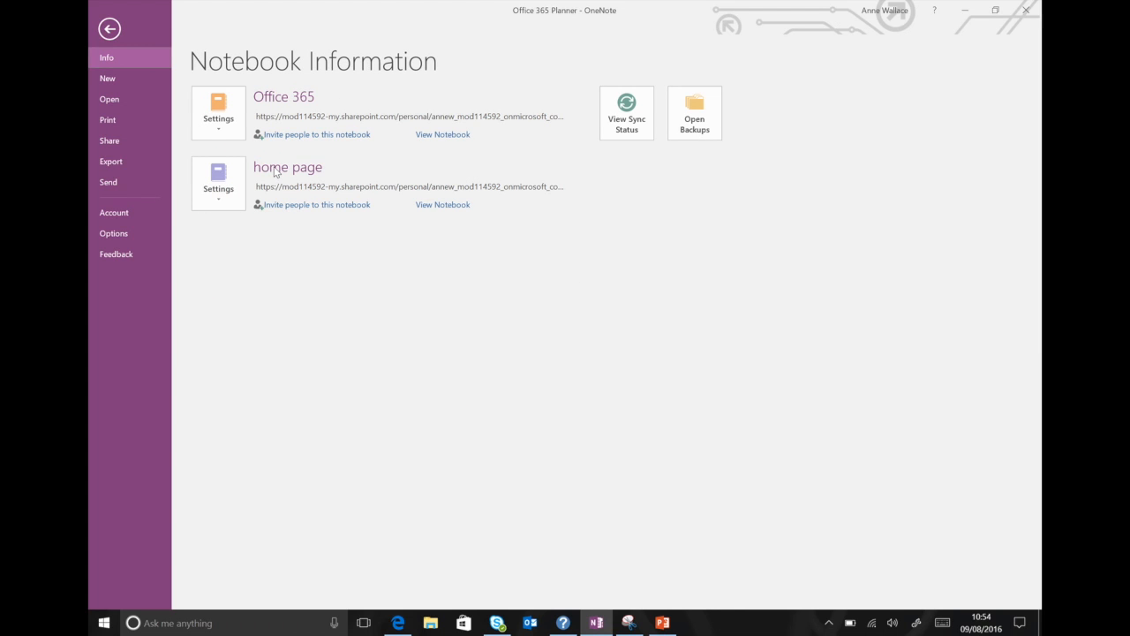
{"action": "left_click", "coordinate": [231, 188]}
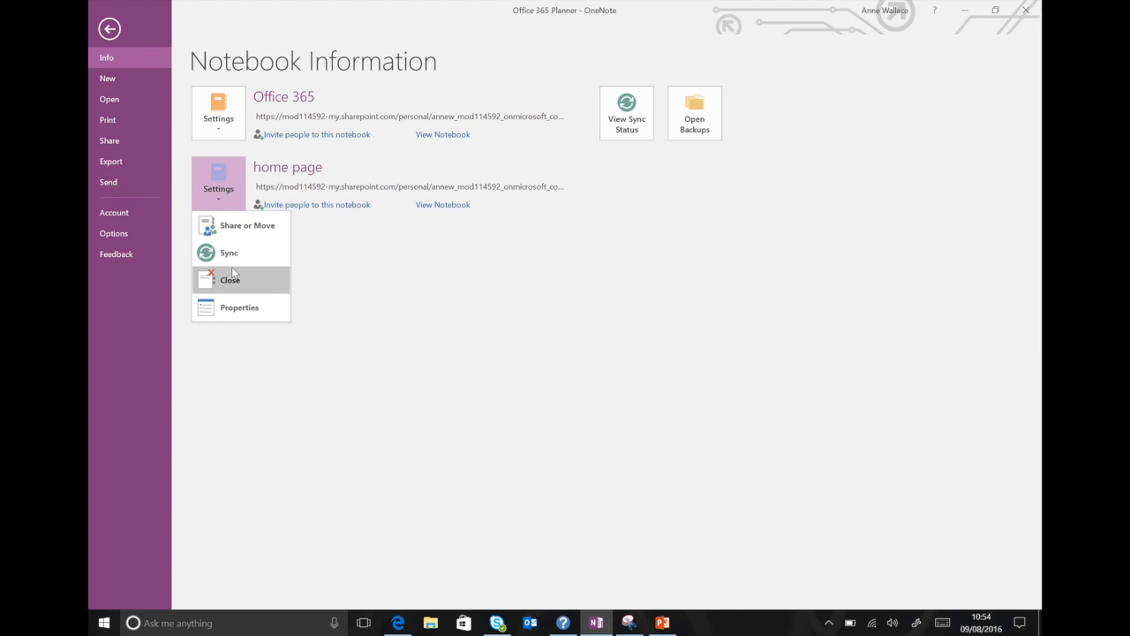
{"action": "left_click", "coordinate": [243, 225]}
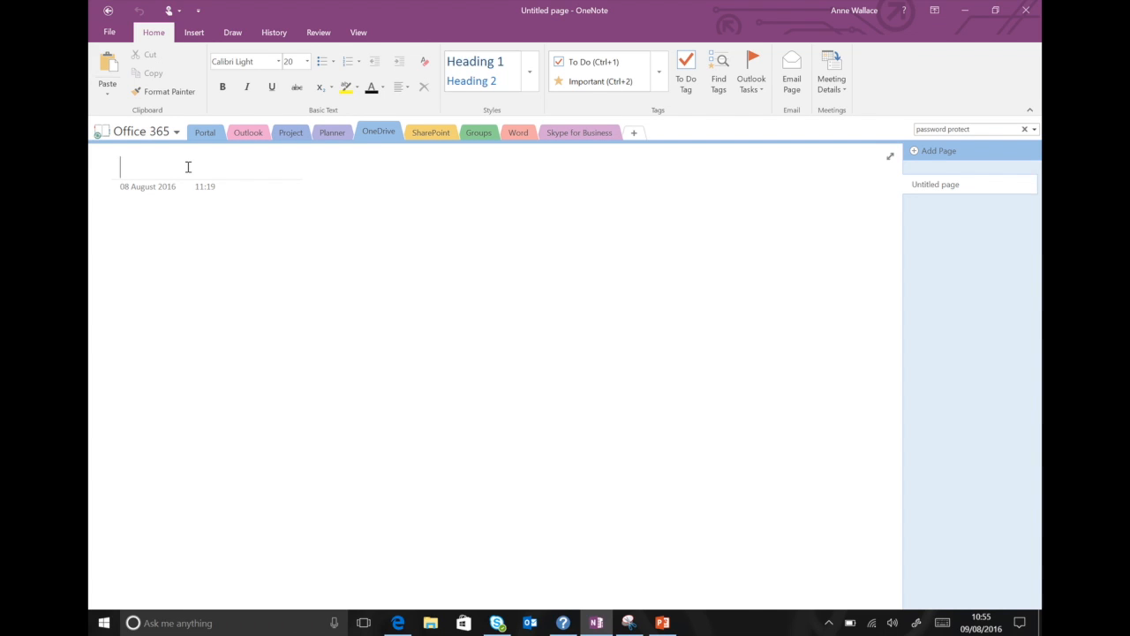
- Title the untitled page in the OneDrive section "OneDrive" and continue in the body below
{"action": "type", "text": "OneDrive"}
{"action": "key", "text": "Return"}
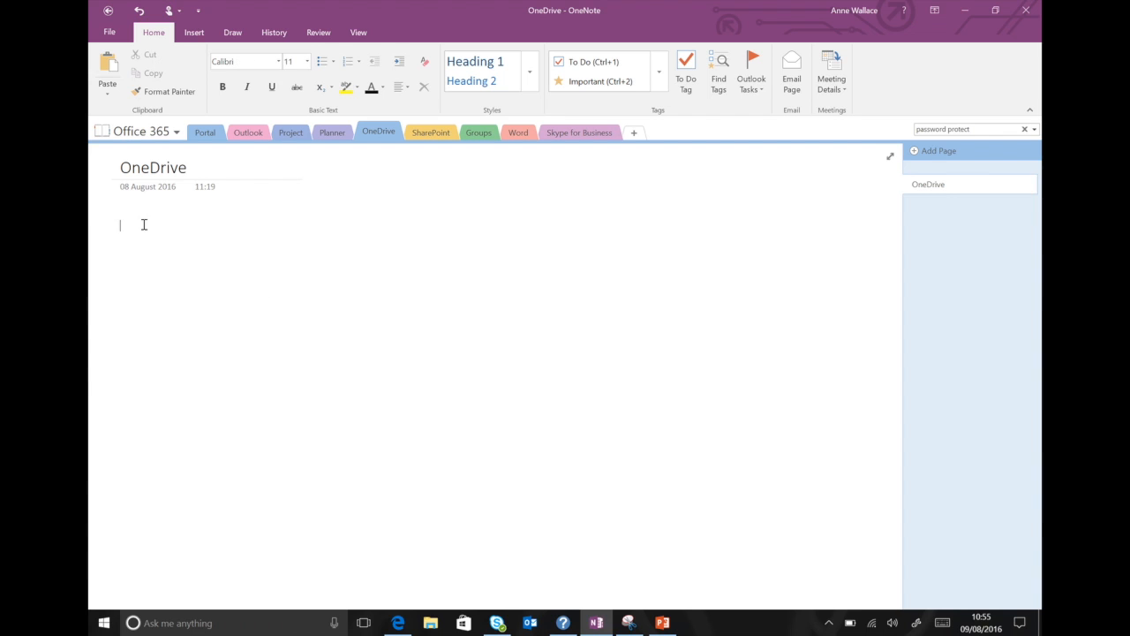
- Open a new Microsoft Edge window, search the web for "microsoft onedrive" and open the Microsoft OneDrive site
{"action": "right_click", "coordinate": [398, 623]}
{"action": "left_click", "coordinate": [398, 551]}
{"action": "left_click", "coordinate": [500, 131]}
{"action": "type", "text": "microsoft onedrive"}
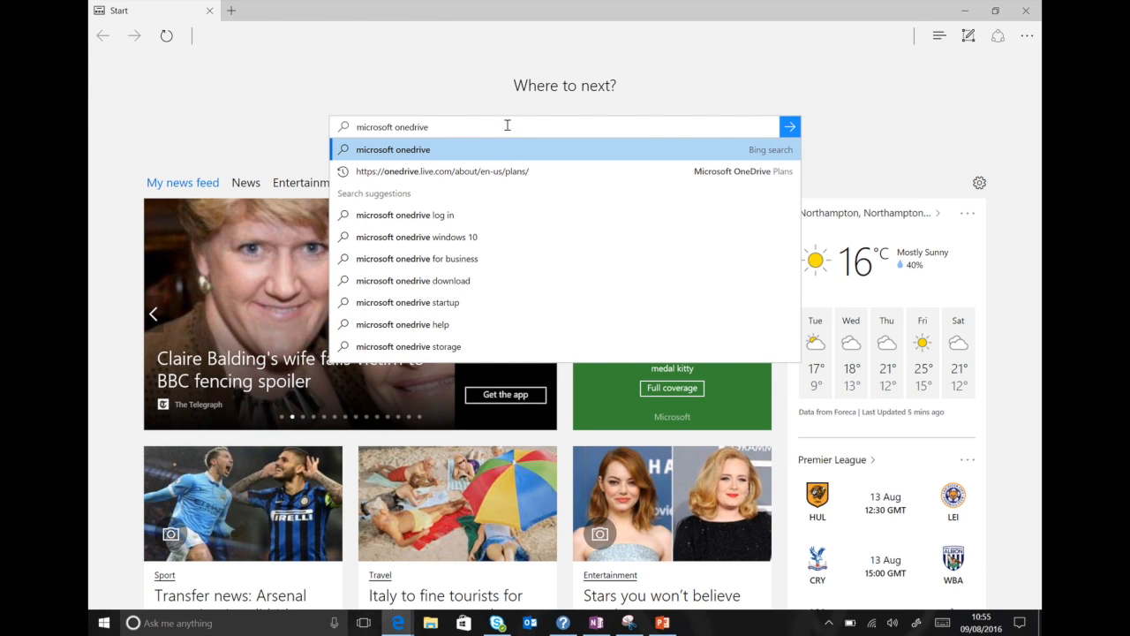
{"action": "key", "text": "Return"}
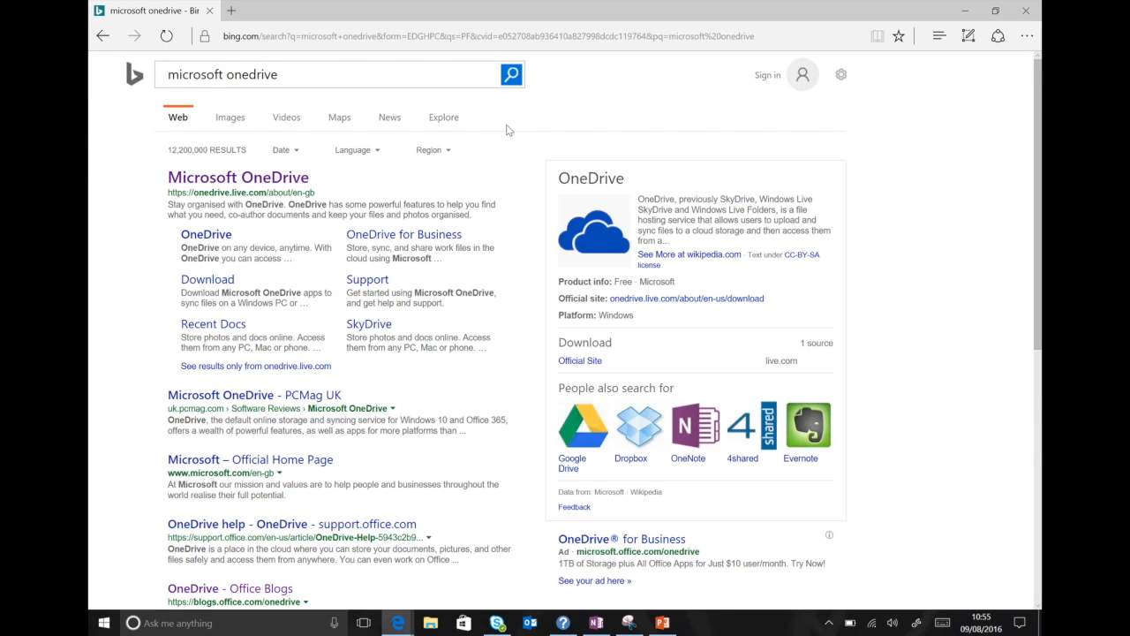
{"action": "left_click", "coordinate": [259, 181]}
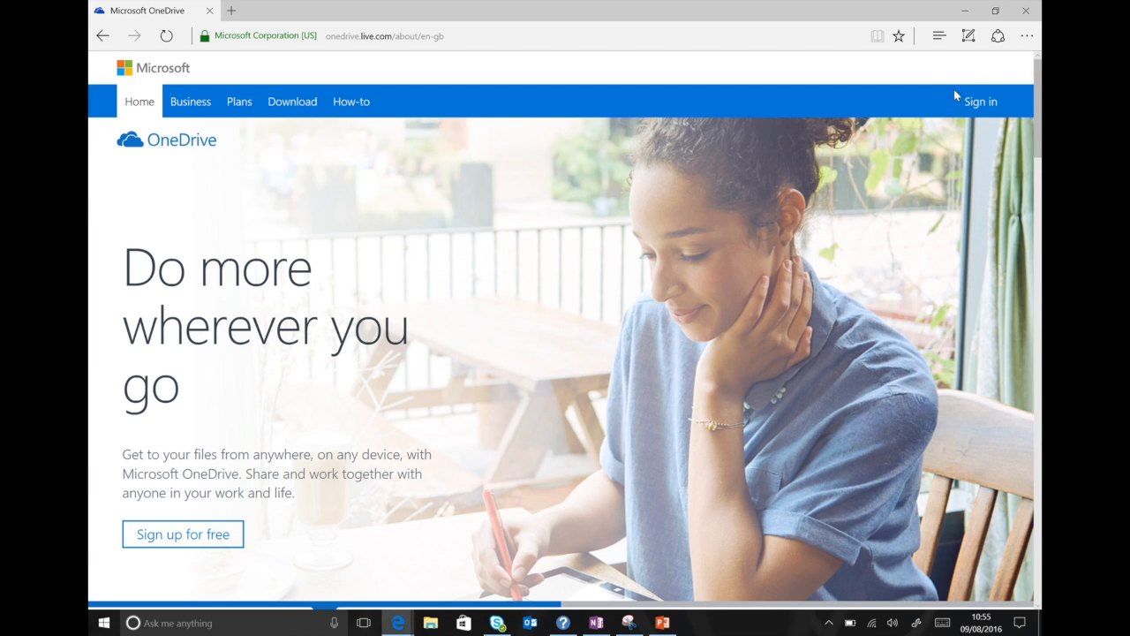
- Start a web note on the OneDrive page and underline "PC, Mac, Android and iOS" in pen under "Any device, at any time"
{"action": "left_click", "coordinate": [968, 35]}
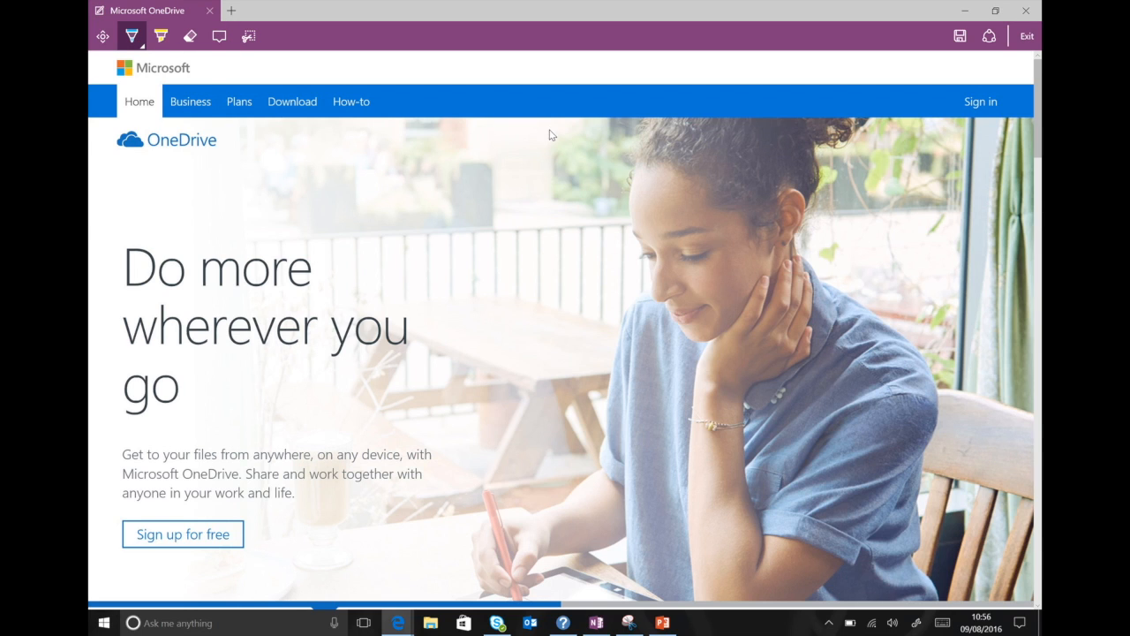
{"action": "scroll", "coordinate": [1018, 272], "scroll_direction": "down", "scroll_amount": 4}
{"action": "scroll", "coordinate": [327, 261], "scroll_direction": "down", "scroll_amount": 3}
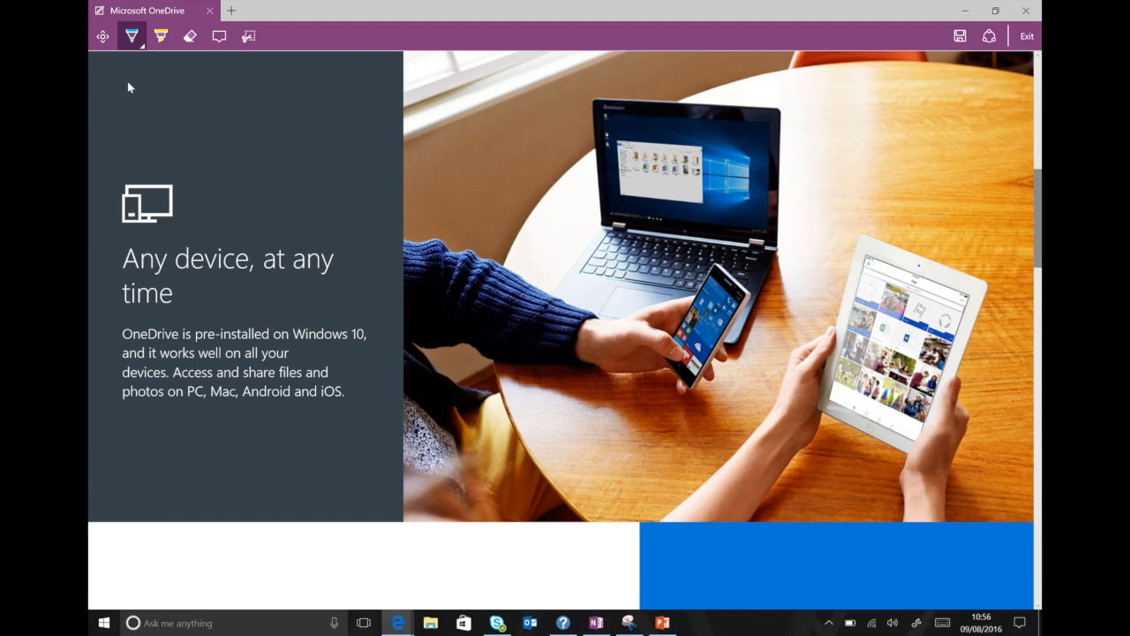
{"action": "mouse_move", "coordinate": [184, 402]}
{"action": "left_mouse_down"}
{"action": "mouse_move", "coordinate": [291, 406]}
{"action": "mouse_move", "coordinate": [279, 412]}
{"action": "mouse_move", "coordinate": [339, 403]}
{"action": "left_mouse_up"}
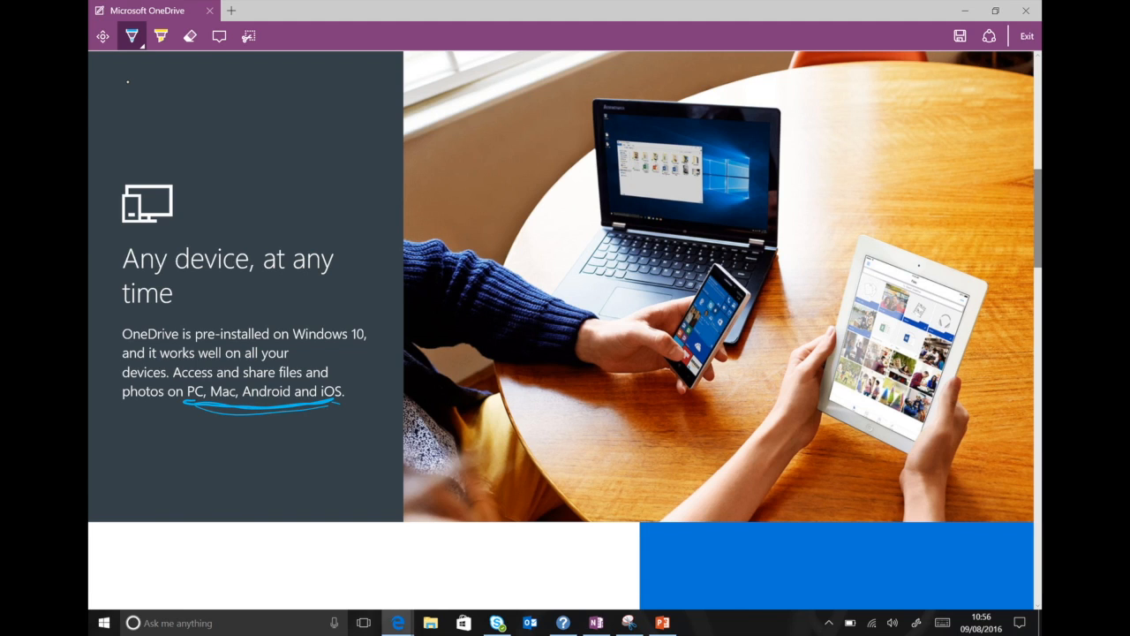
- Highlight "Collaborate with Word" in yellow under the "Work together and share files and photos" heading
{"action": "scroll", "coordinate": [127, 82], "scroll_direction": "down", "scroll_amount": 6}
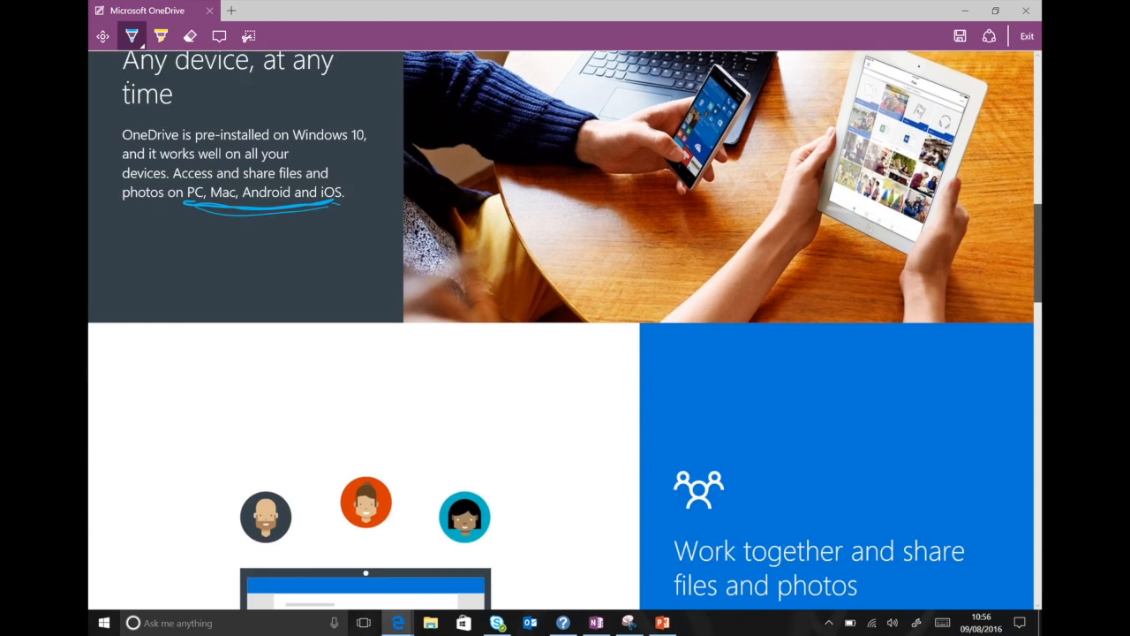
{"action": "scroll", "coordinate": [127, 81], "scroll_direction": "down", "scroll_amount": 3}
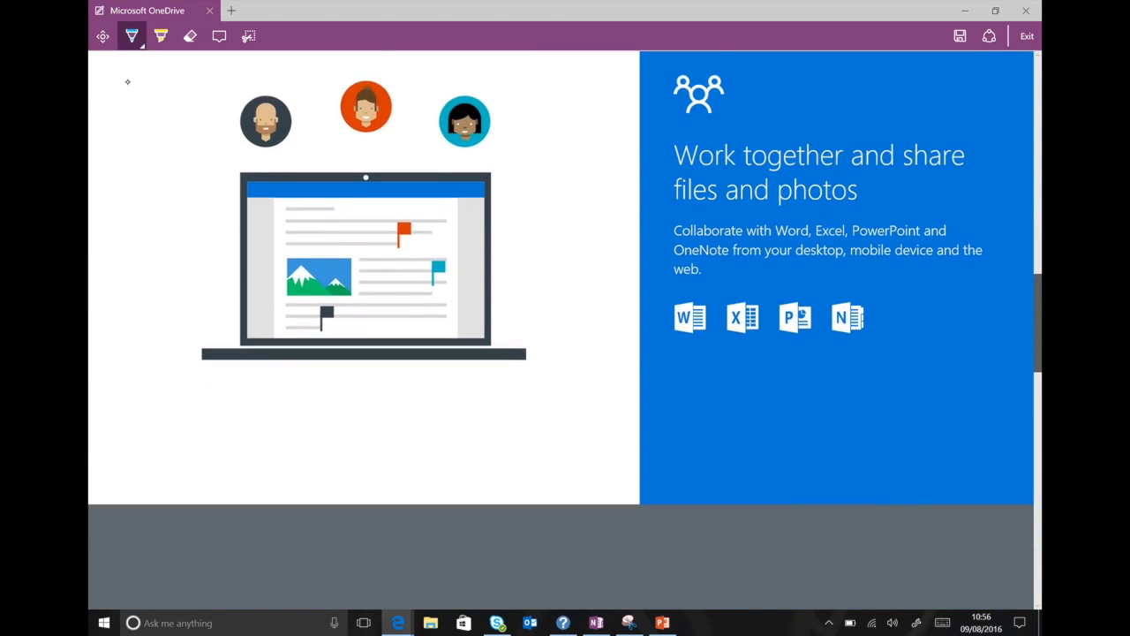
{"action": "scroll", "coordinate": [128, 82], "scroll_direction": "up", "scroll_amount": 3}
{"action": "left_click", "coordinate": [160, 36]}
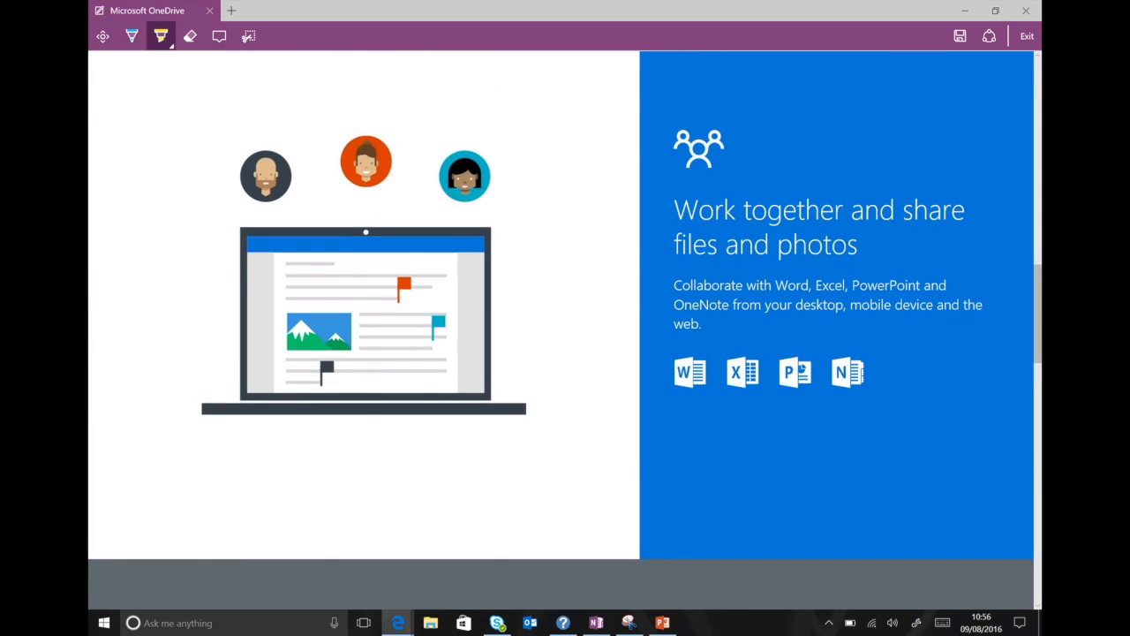
{"action": "mouse_move", "coordinate": [671, 289]}
{"action": "left_mouse_down"}
{"action": "mouse_move", "coordinate": [719, 287]}
{"action": "mouse_move", "coordinate": [679, 278]}
{"action": "mouse_move", "coordinate": [796, 289]}
{"action": "mouse_move", "coordinate": [742, 282]}
{"action": "left_mouse_up"}
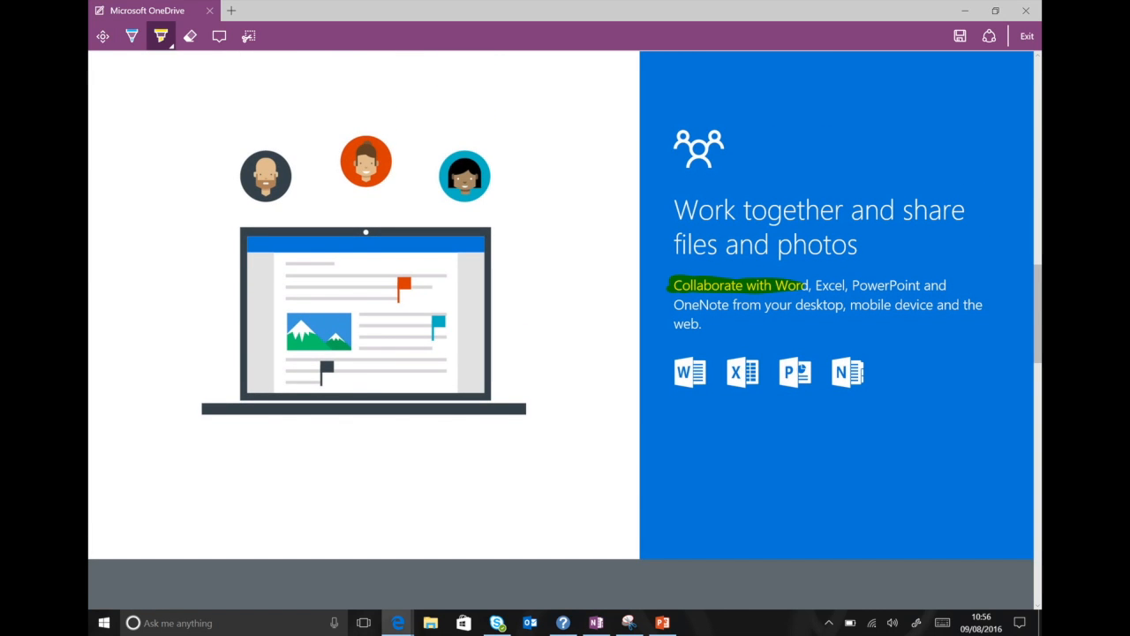
- Handwrite an underlined "teamwork" with an arrow pointing to the highlighted text, and erase the line beneath the word
{"action": "left_click", "coordinate": [132, 36]}
{"action": "mouse_move", "coordinate": [651, 272]}
{"action": "left_mouse_down"}
{"action": "mouse_move", "coordinate": [648, 298]}
{"action": "mouse_move", "coordinate": [643, 284]}
{"action": "left_mouse_up"}
{"action": "mouse_move", "coordinate": [498, 261]}
{"action": "left_mouse_down"}
{"action": "mouse_move", "coordinate": [526, 293]}
{"action": "mouse_move", "coordinate": [668, 145]}
{"action": "mouse_move", "coordinate": [680, 146]}
{"action": "mouse_move", "coordinate": [536, 329]}
{"action": "left_mouse_up"}
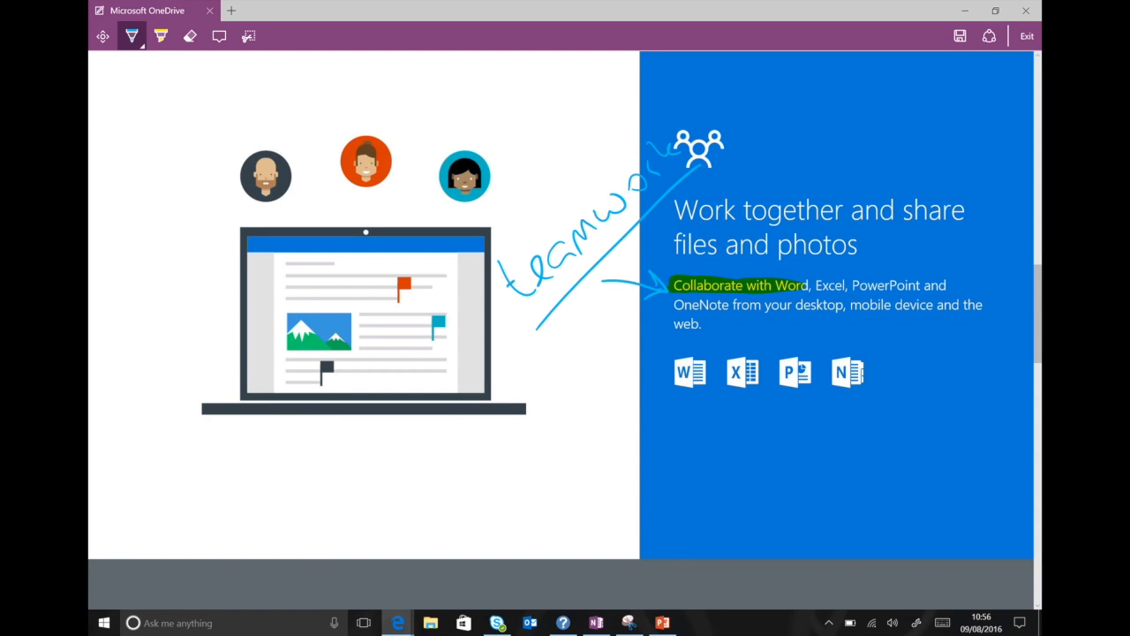
{"action": "left_click", "coordinate": [190, 36]}
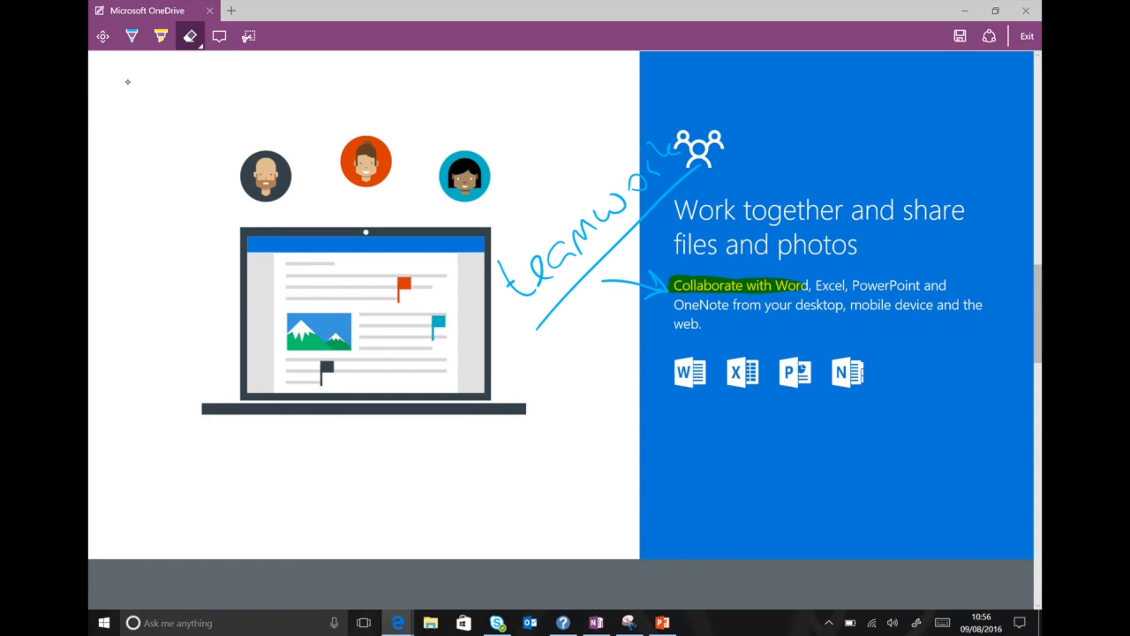
{"action": "left_click", "coordinate": [601, 265]}
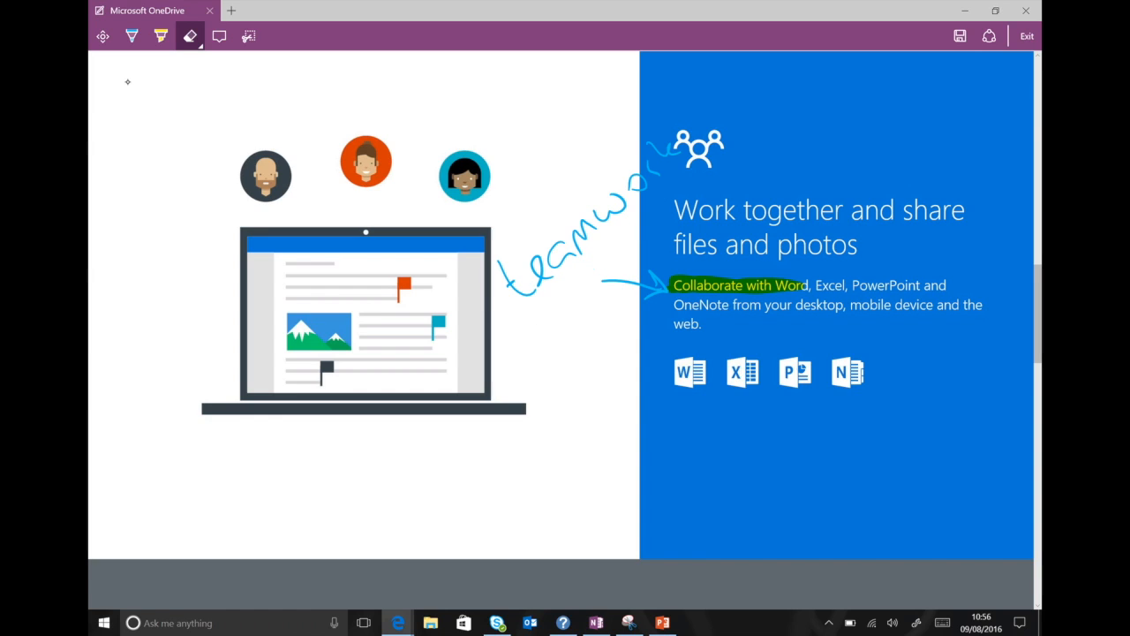
- Add a typed note reading "this will be really helpful" below the Office app icons
{"action": "left_click", "coordinate": [219, 36]}
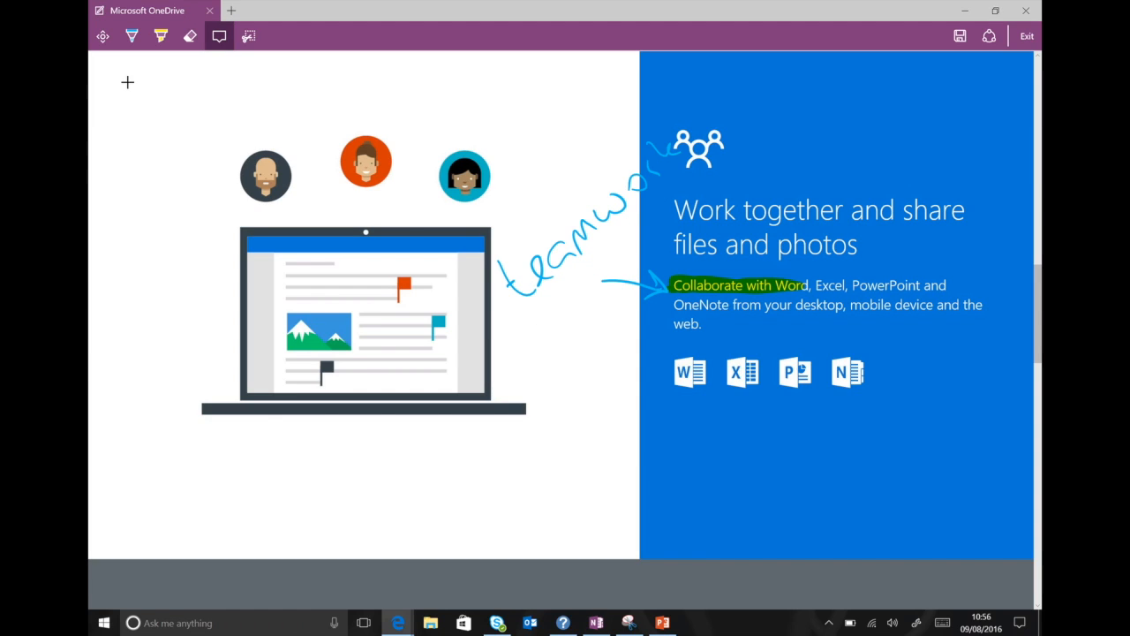
{"action": "left_click", "coordinate": [669, 427]}
{"action": "type", "text": "this will be really helpful"}
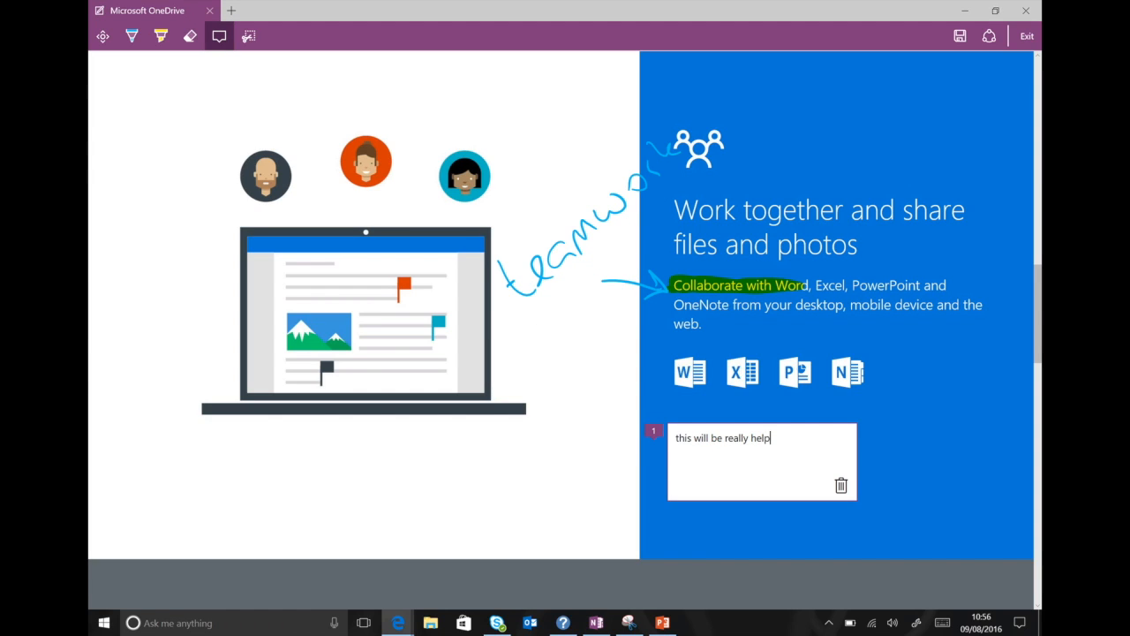
- Copy a clipping of nearly the whole visible annotated page, and return to panning mode
{"action": "left_click", "coordinate": [247, 44]}
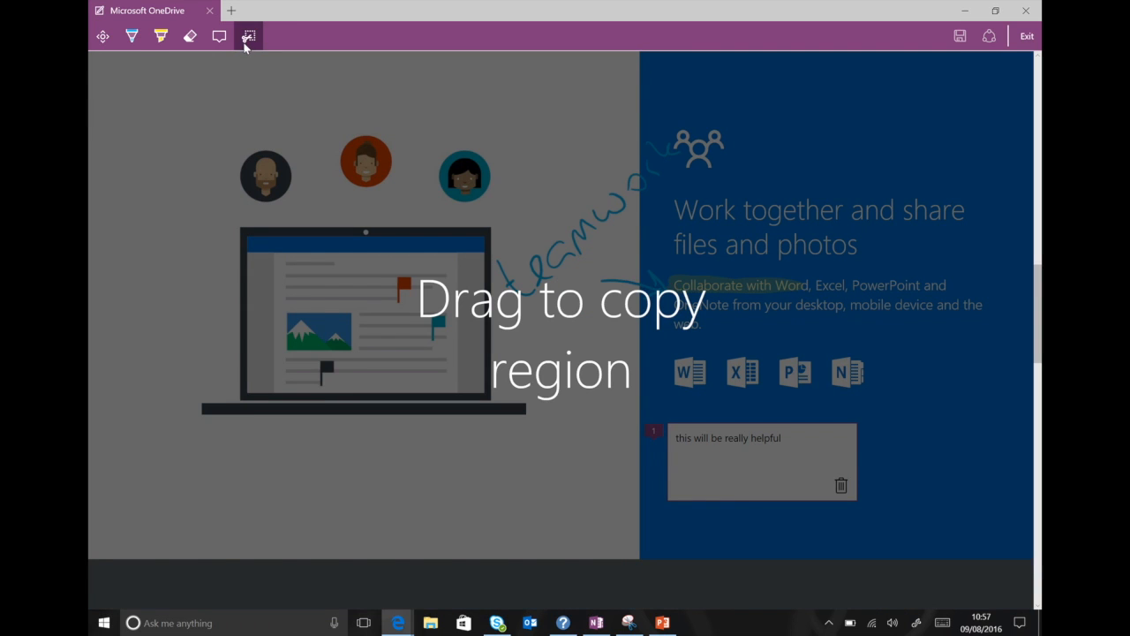
{"action": "left_click_drag", "start_coordinate": [104, 65], "coordinate": [1013, 560]}
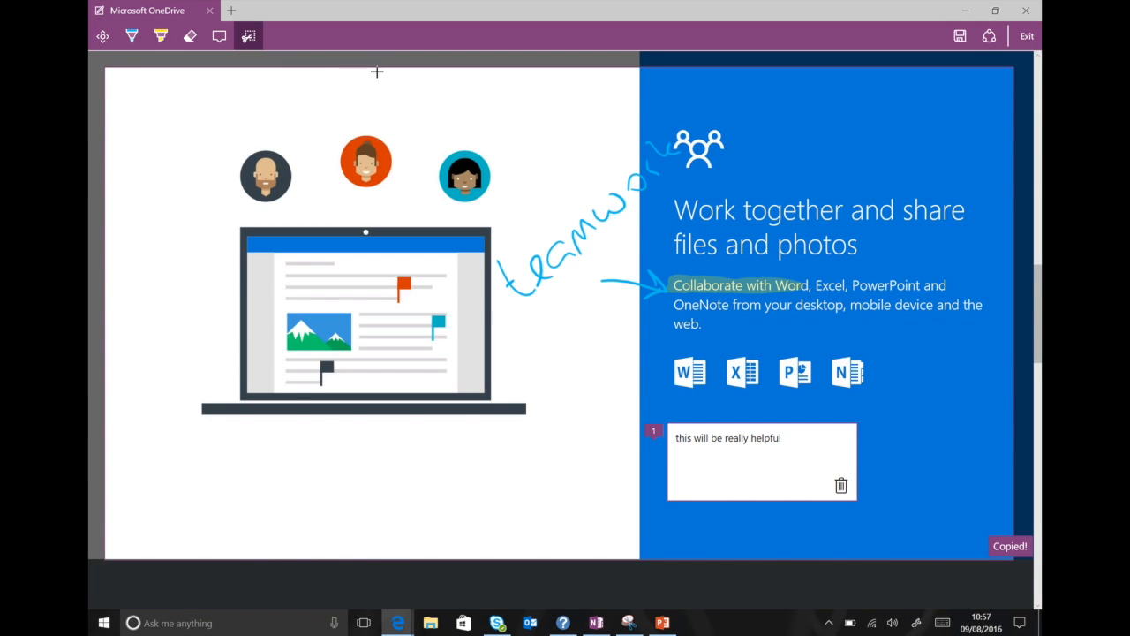
{"action": "left_click", "coordinate": [253, 34]}
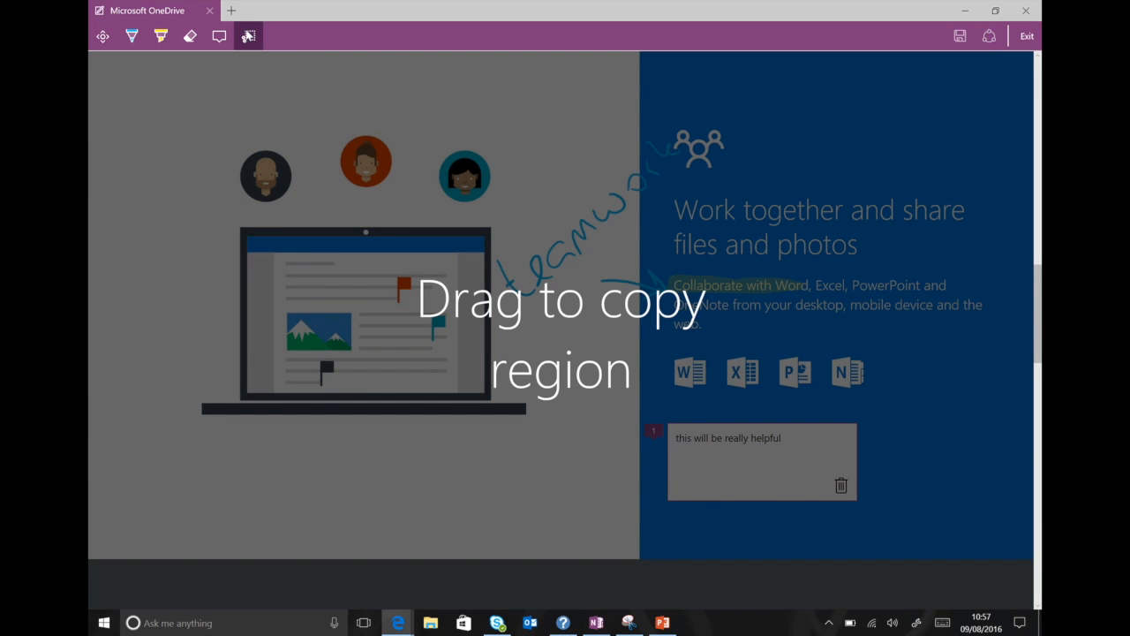
{"action": "left_click", "coordinate": [102, 35]}
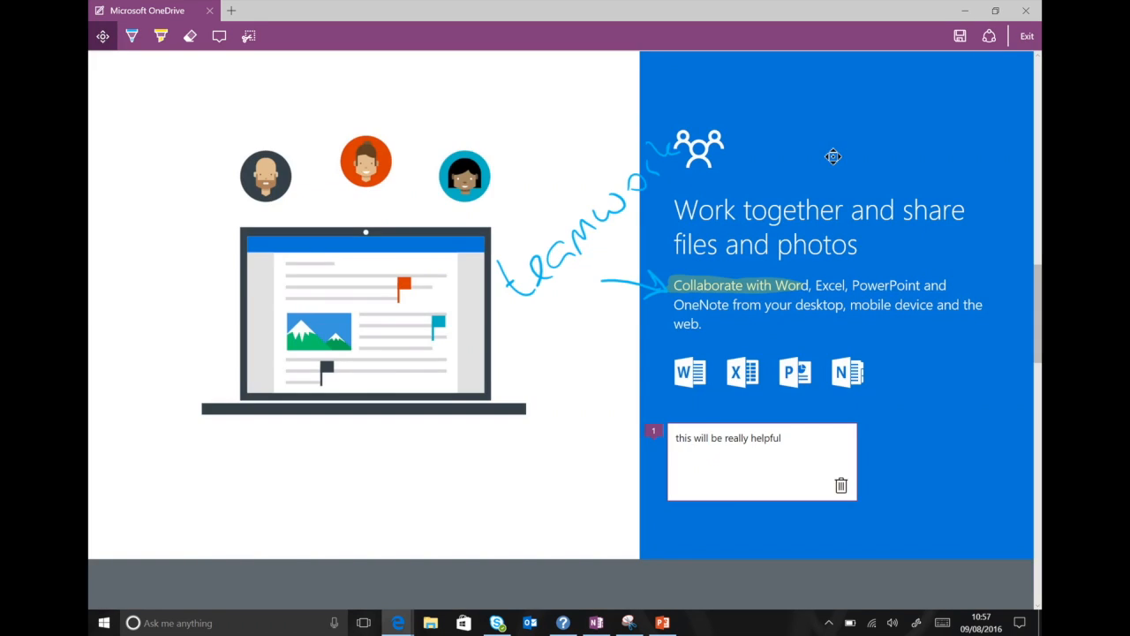
- Save the annotated web note to OneNote in the Groups section
{"action": "left_click", "coordinate": [960, 36]}
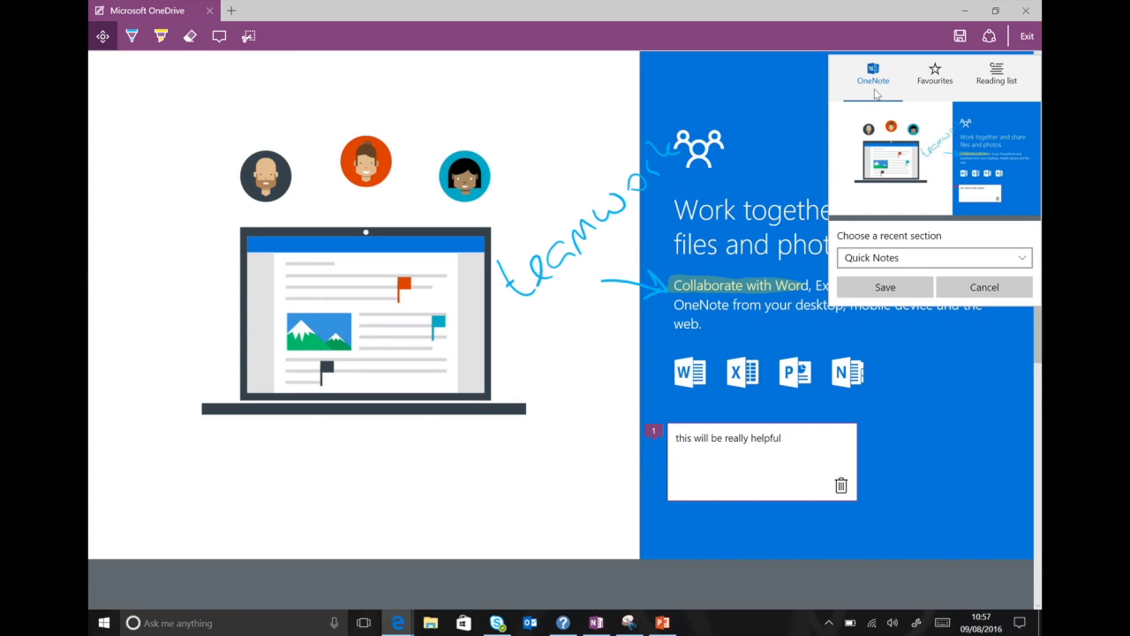
{"action": "left_click", "coordinate": [897, 258]}
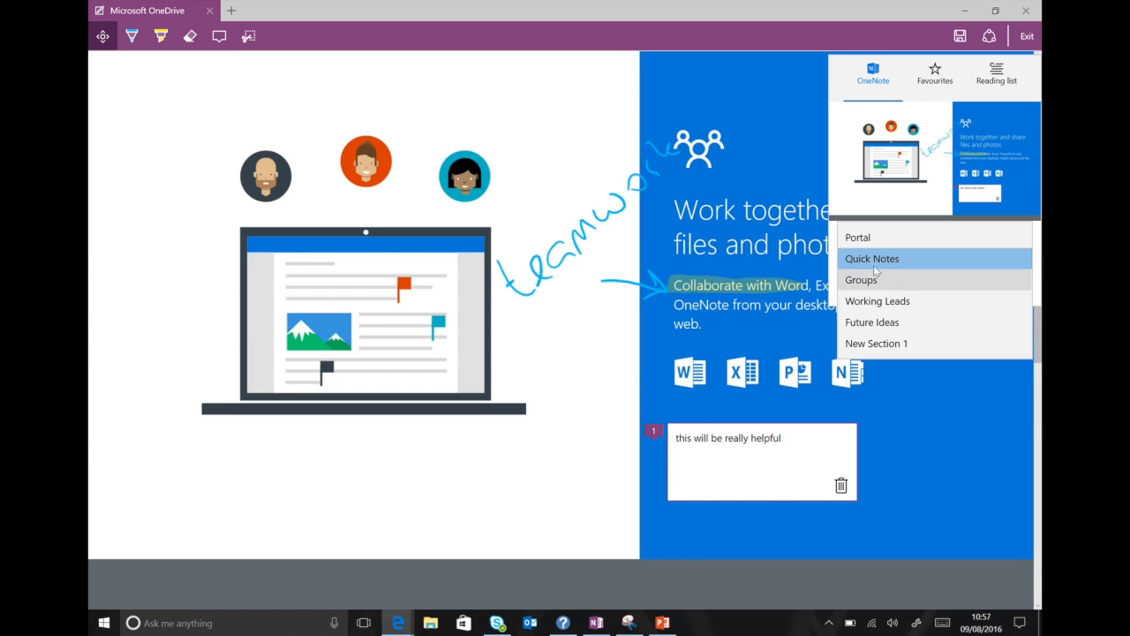
{"action": "left_click", "coordinate": [877, 280]}
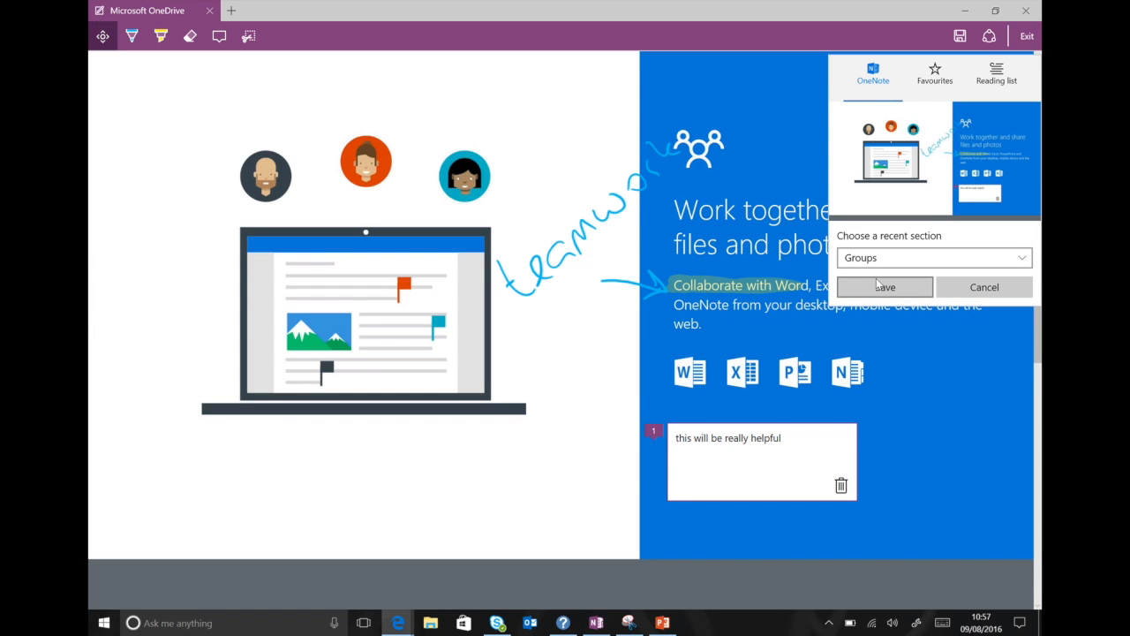
{"action": "left_click", "coordinate": [878, 288]}
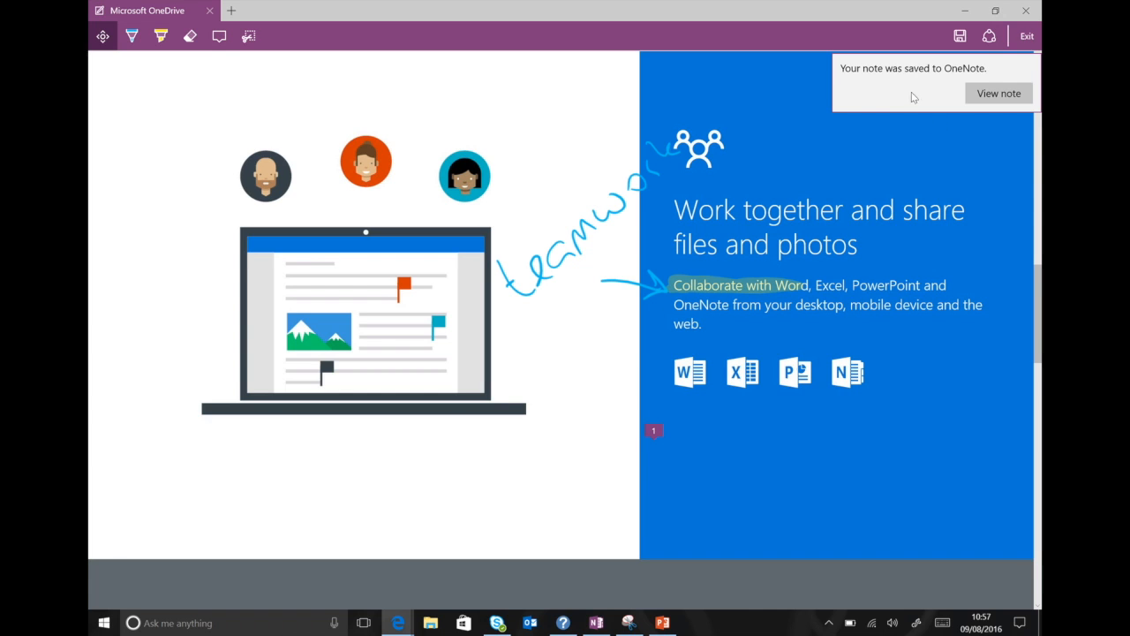
- Open the saved web note in OneNote and check the captured page and its annotations
{"action": "left_click", "coordinate": [983, 94]}
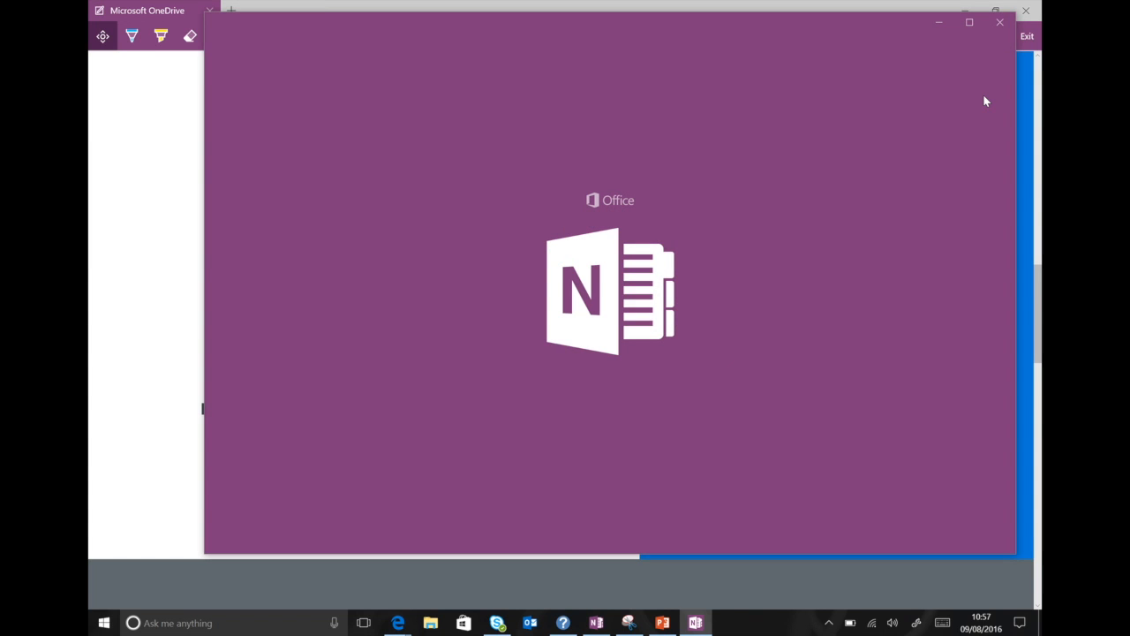
{"action": "left_click_drag", "start_coordinate": [1010, 121], "coordinate": [998, 285]}
{"action": "scroll", "coordinate": [998, 285], "scroll_direction": "down", "scroll_amount": 5}
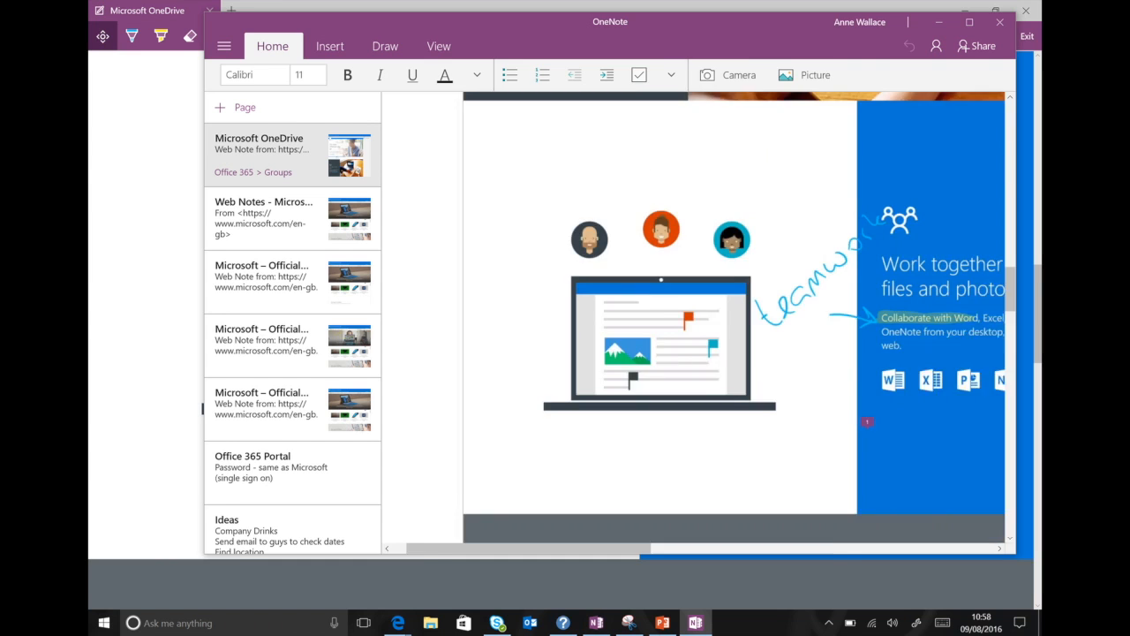
{"action": "left_click", "coordinate": [777, 248]}
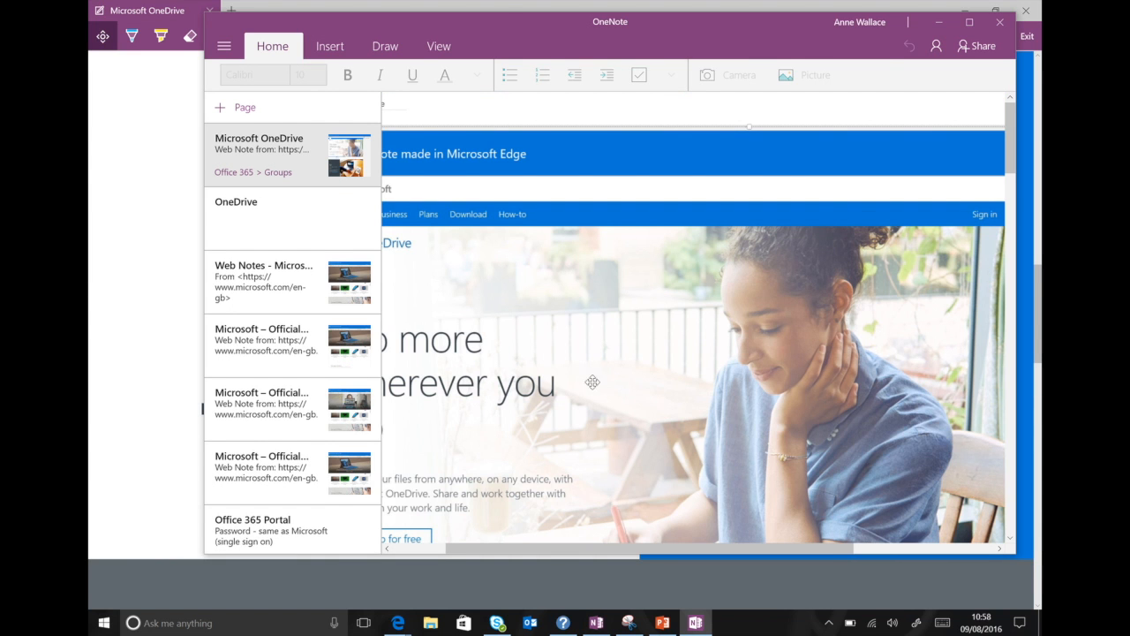